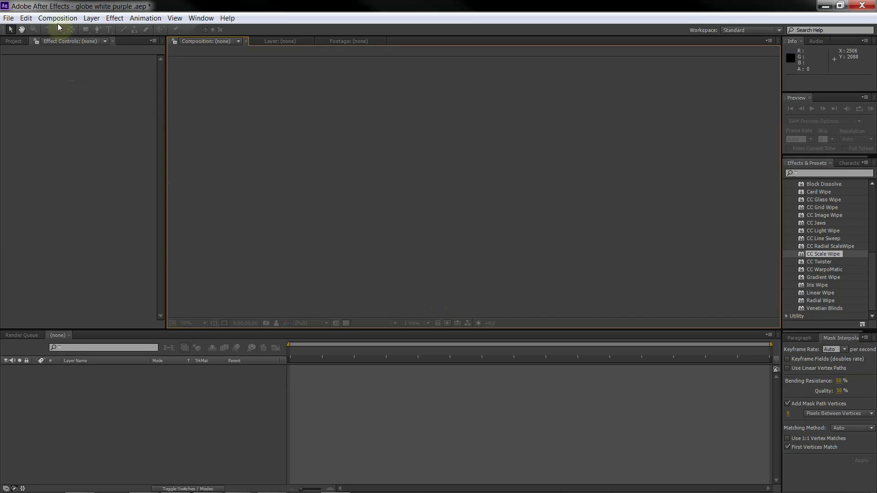
Create a 30-second HDTV 1080 29.97 composition named 'spinning globe'
click(57, 18)
click(59, 29)
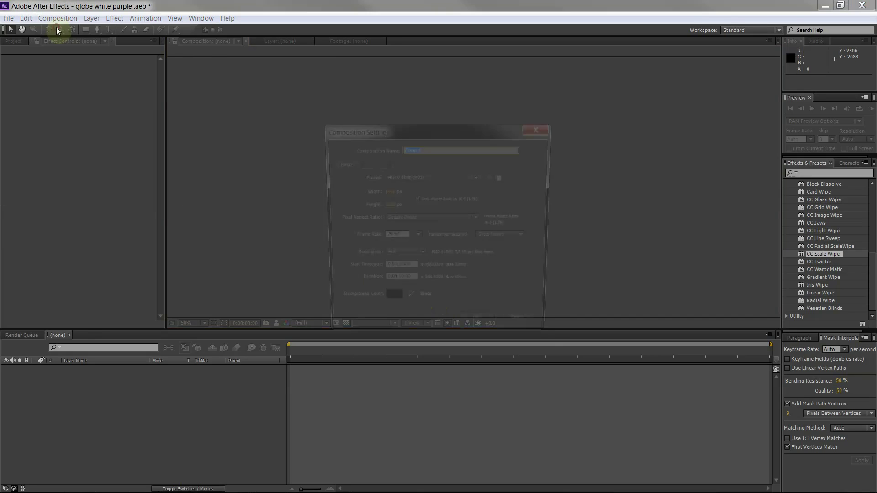
text(sp)
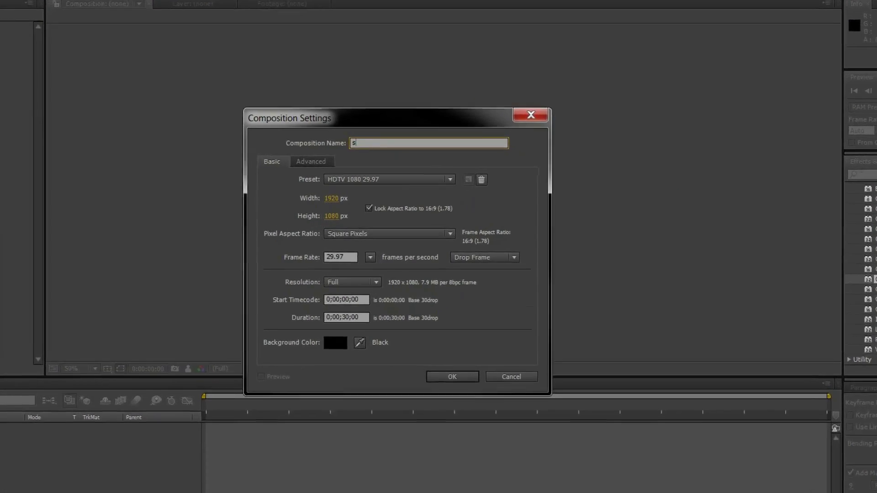
text(inni)
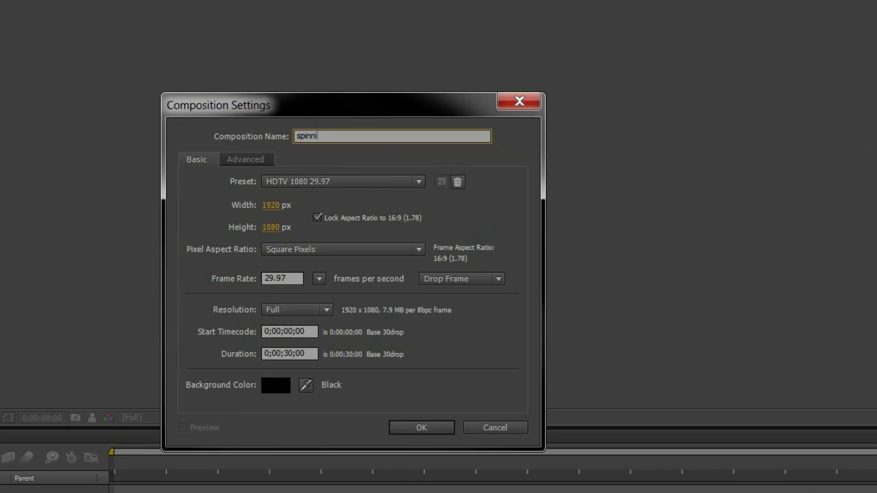
text(ng globe)
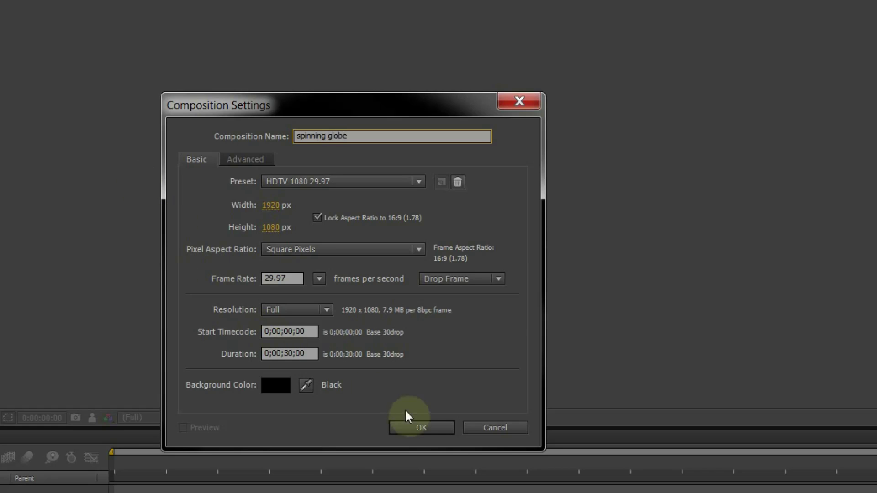
click(421, 428)
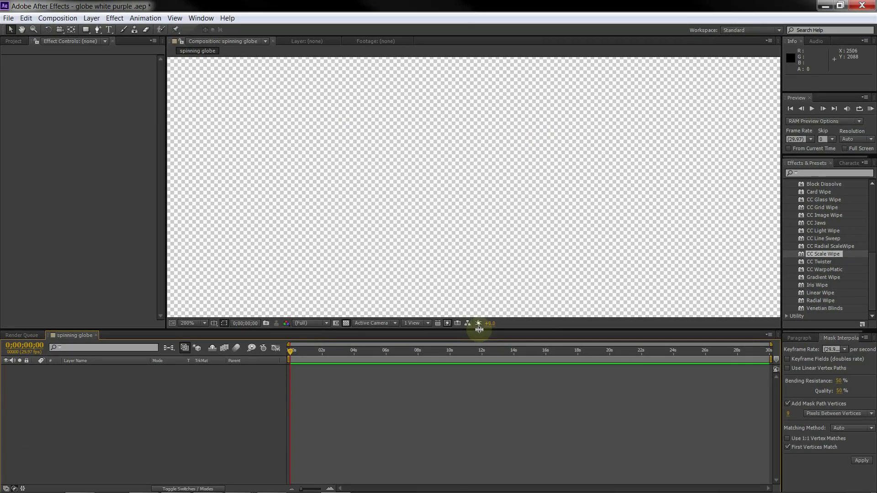
Show the grid over the composition and add a new shape layer
click(175, 18)
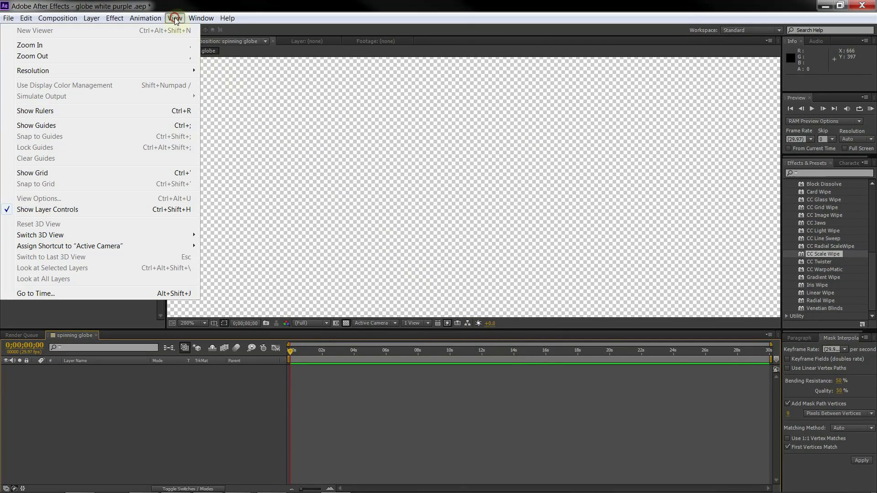
click(87, 173)
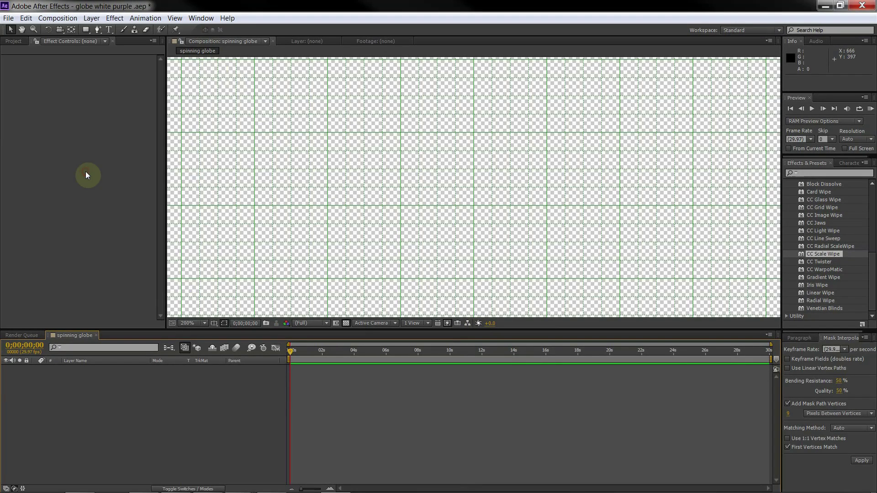
click(91, 18)
mouse_move(91, 31)
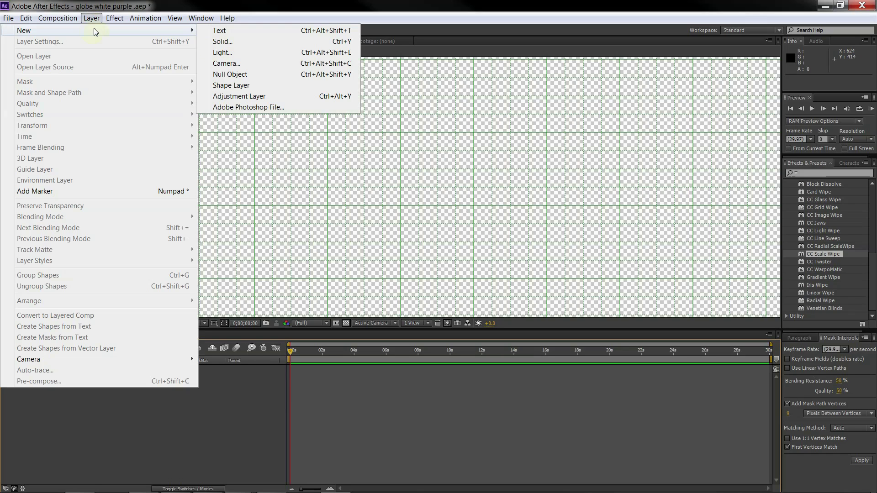
click(234, 86)
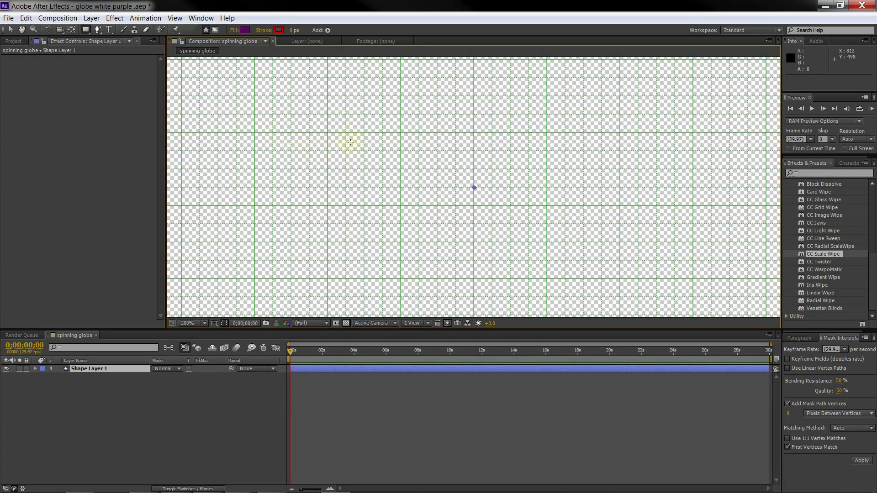
Give the shape layer an ellipse path with a red stroke
click(328, 30)
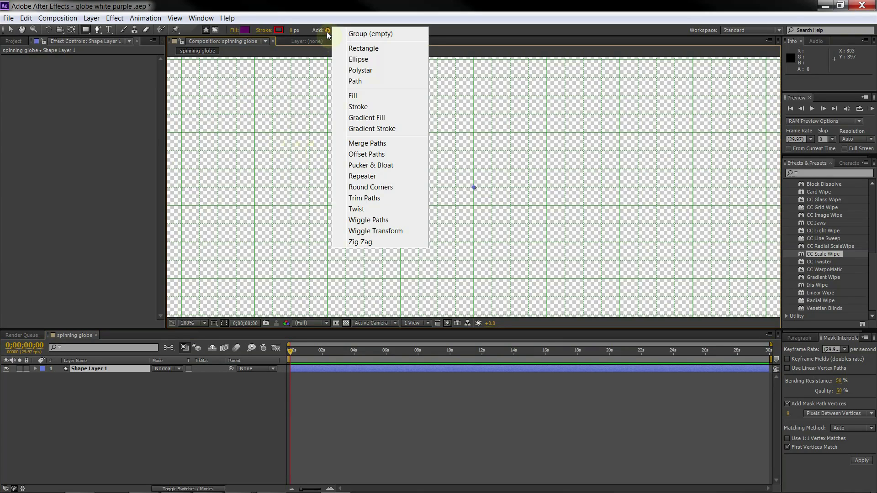
click(351, 59)
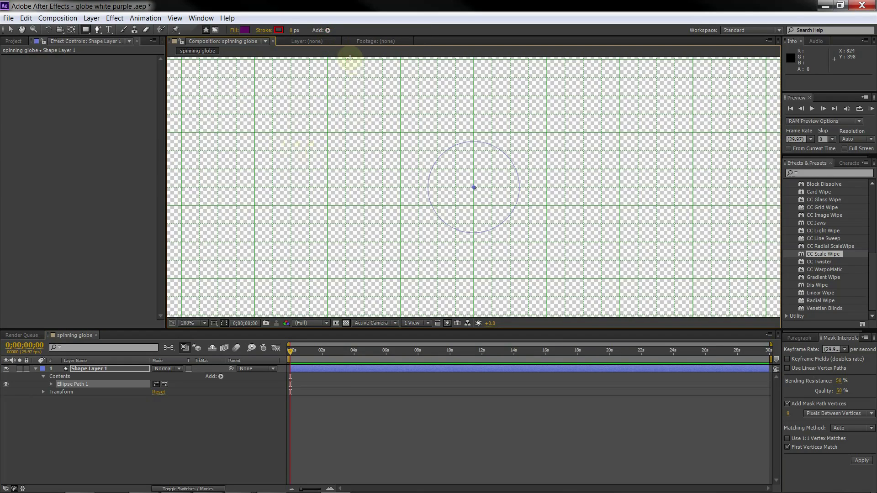
click(328, 30)
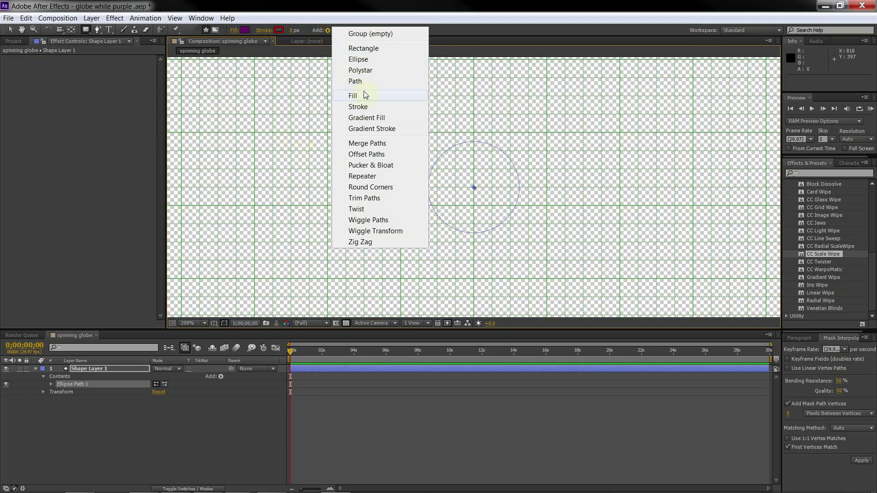
click(363, 107)
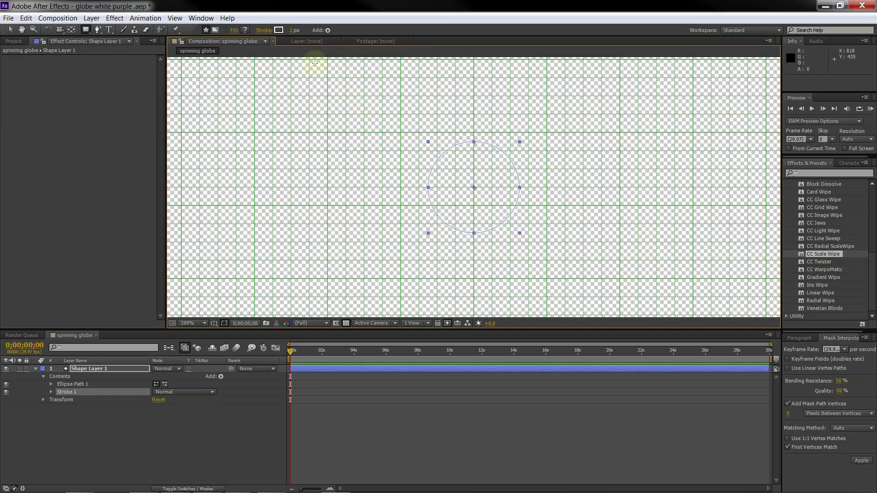
click(279, 31)
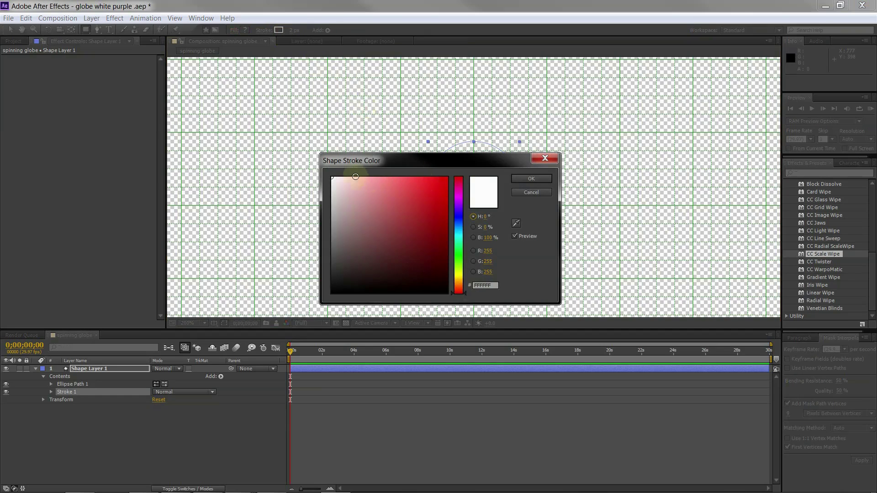
click(447, 180)
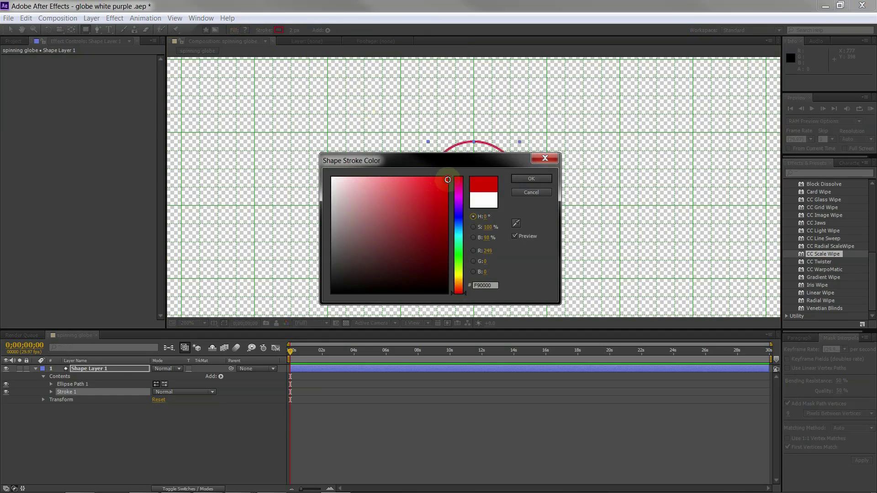
click(532, 179)
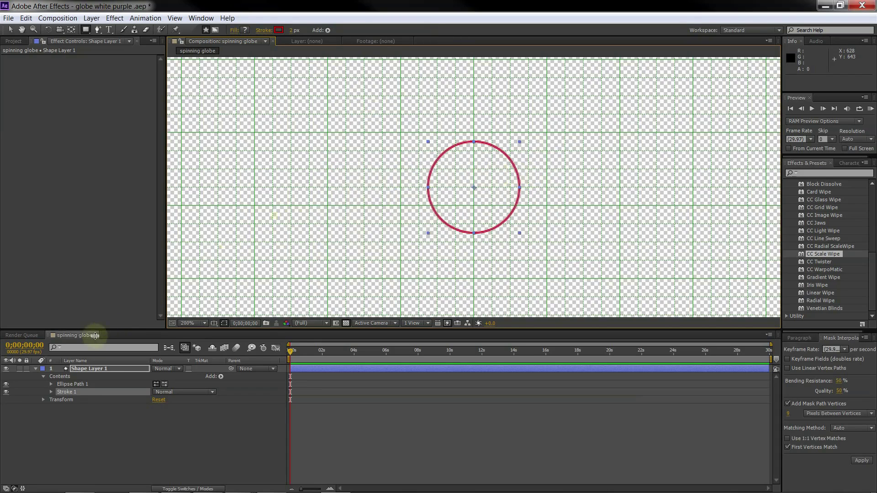
Rename Ellipse Path 1 to 'circle' and set its size to 160 × 160
click(51, 385)
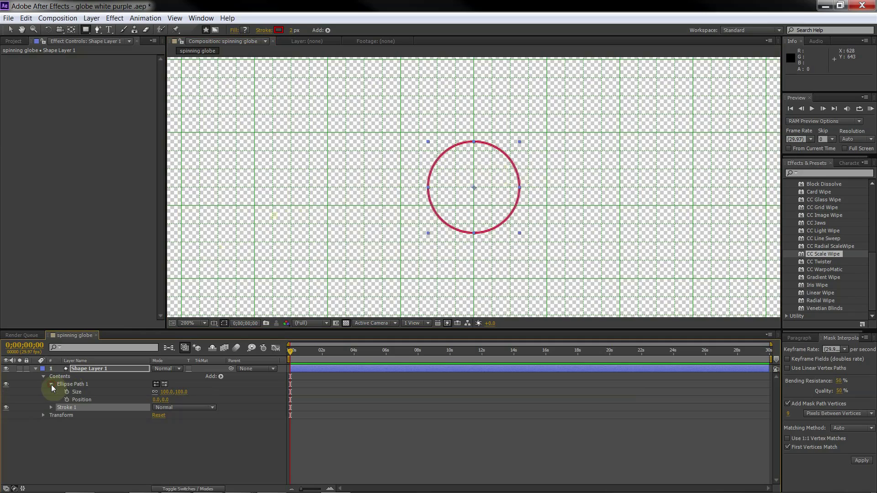
click(71, 385)
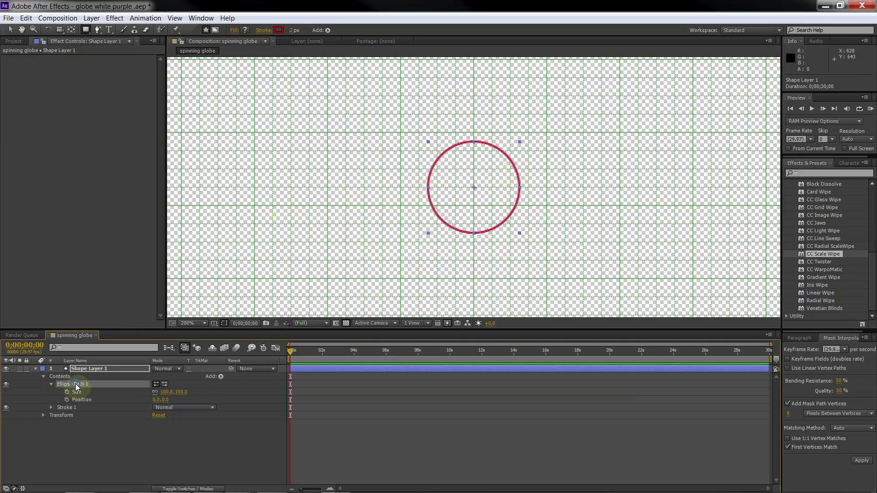
right_click(76, 384)
click(106, 342)
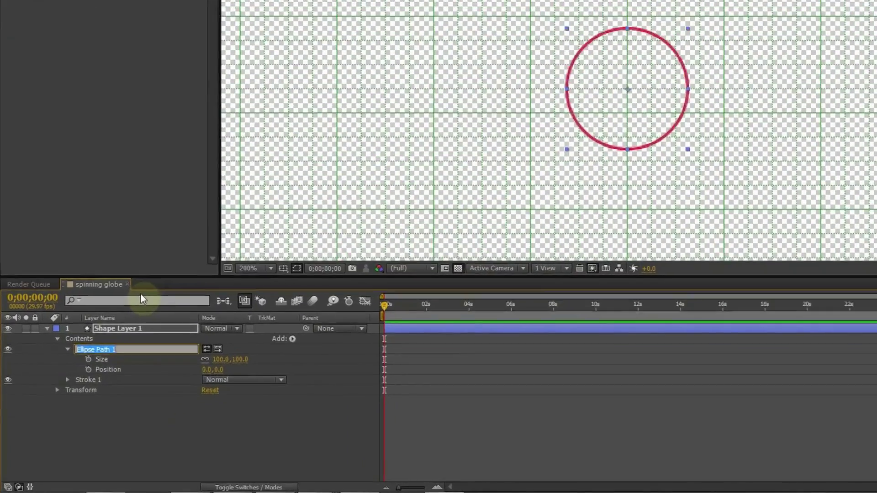
text(c)
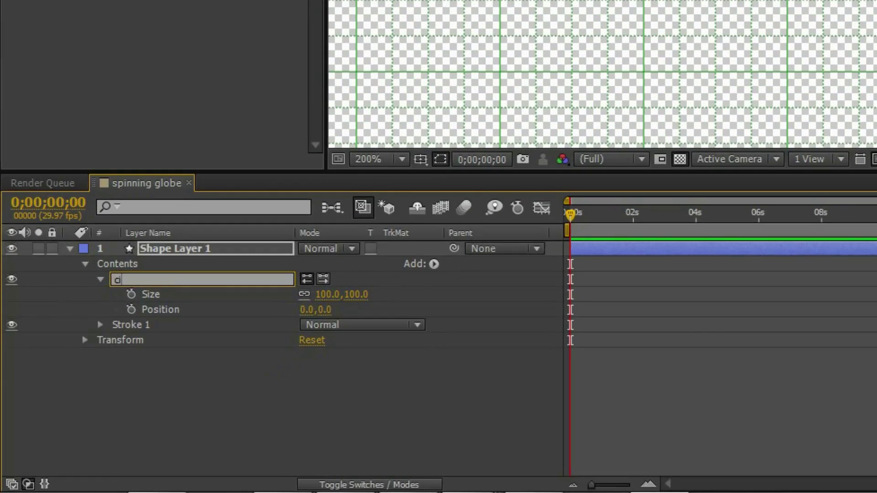
text(ircle)
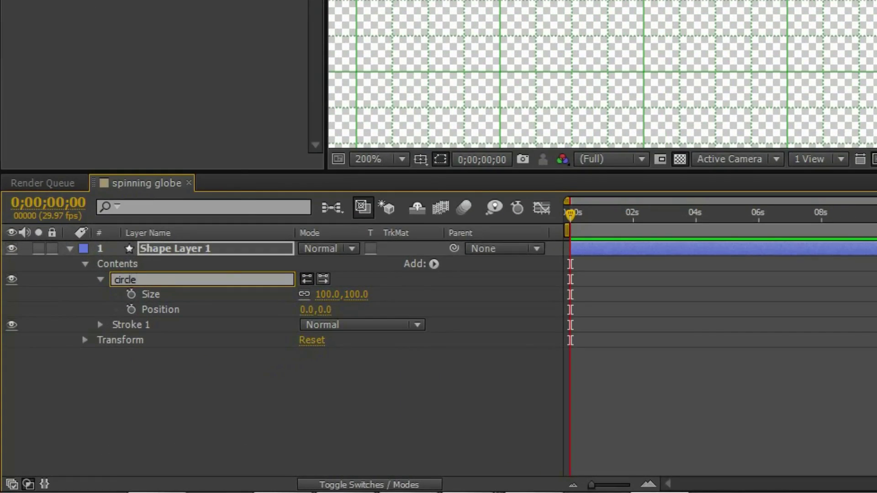
click(175, 296)
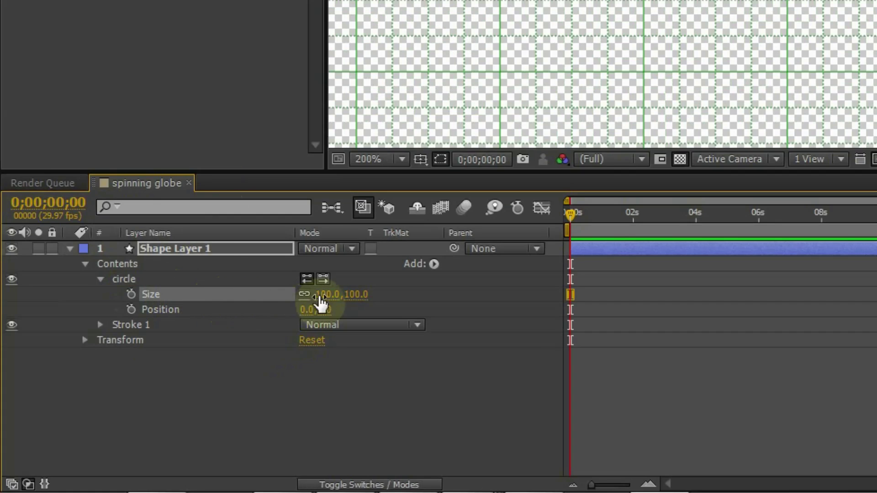
click(325, 295)
text(1)
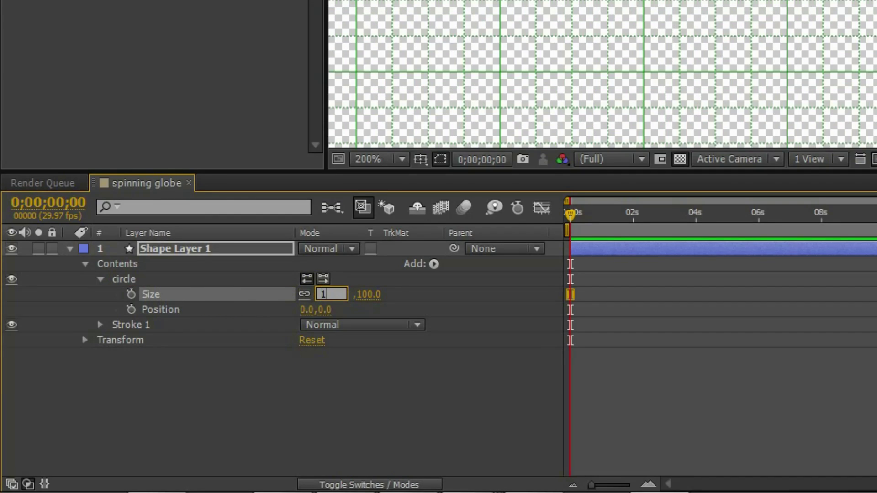
text(60)
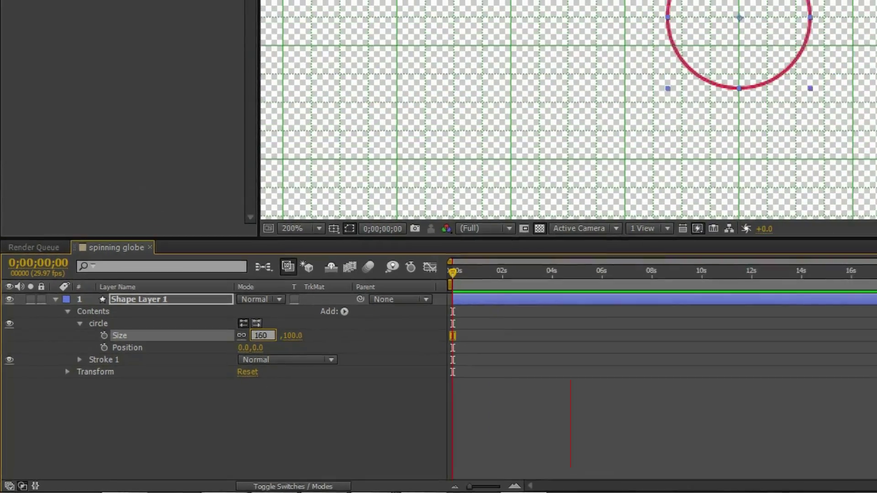
key(Return)
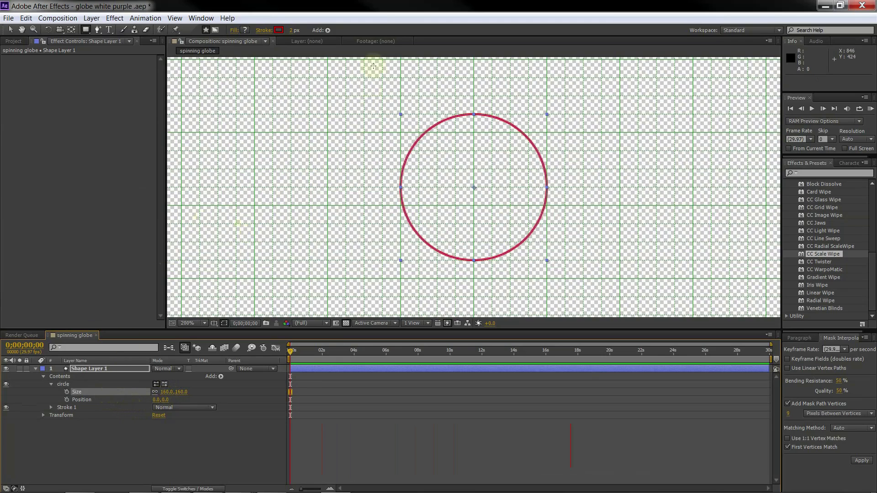
Add a rectangle path to the shape layer and rename it 'parallel center'
click(328, 30)
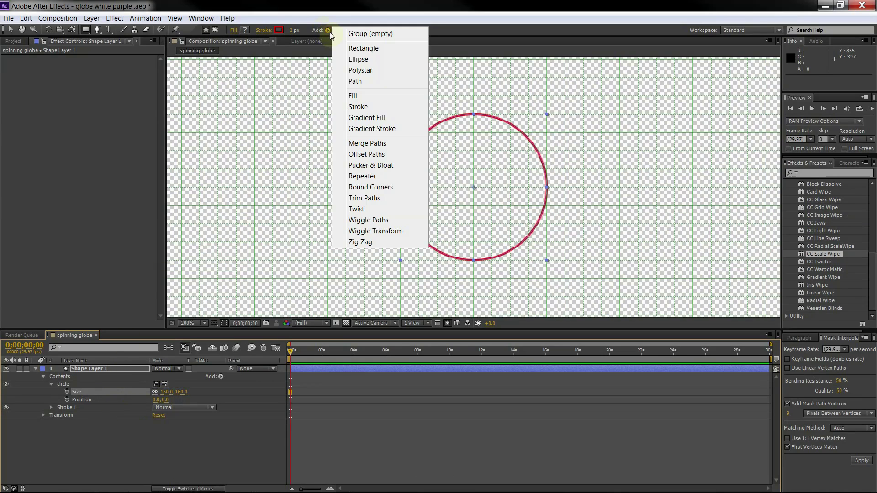
click(349, 48)
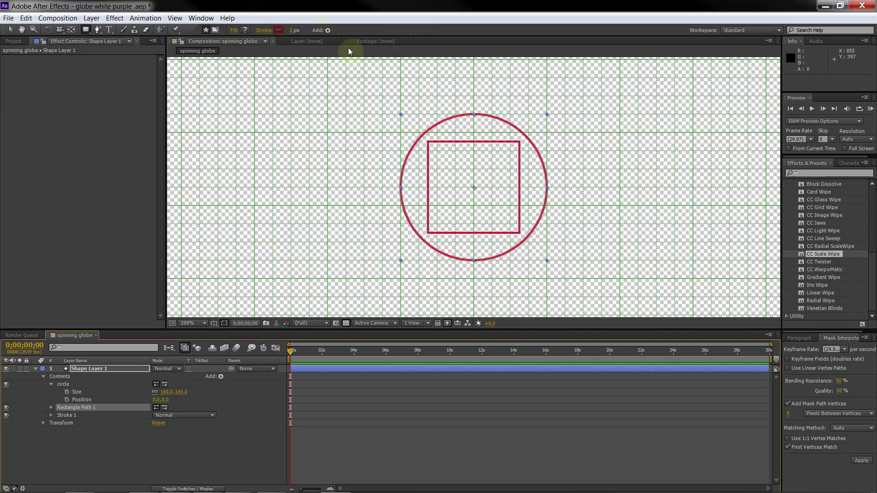
right_click(70, 408)
click(98, 365)
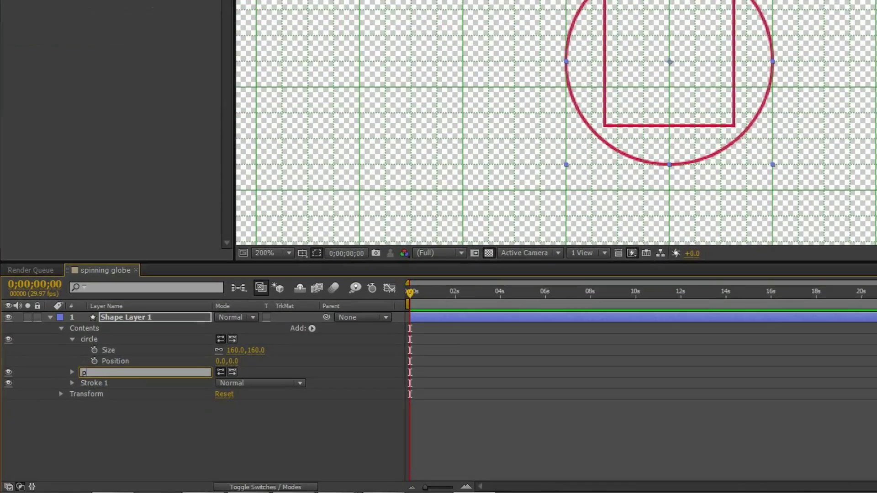
text(parall)
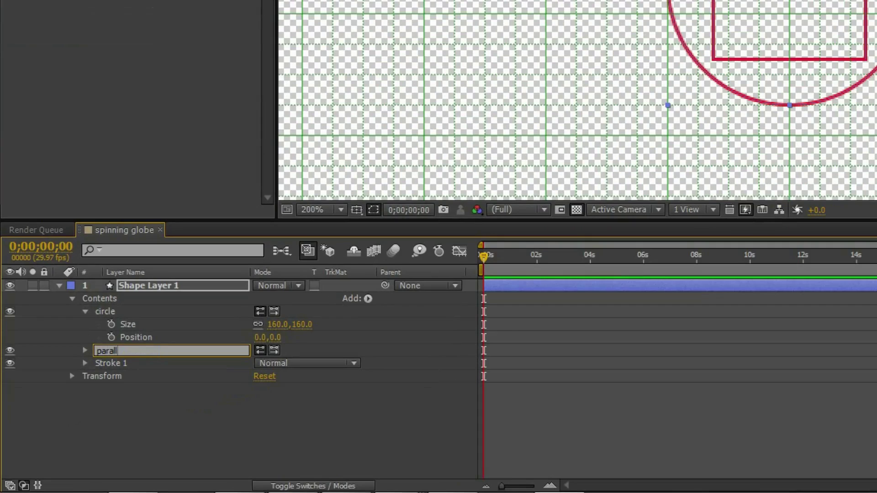
text(el cente)
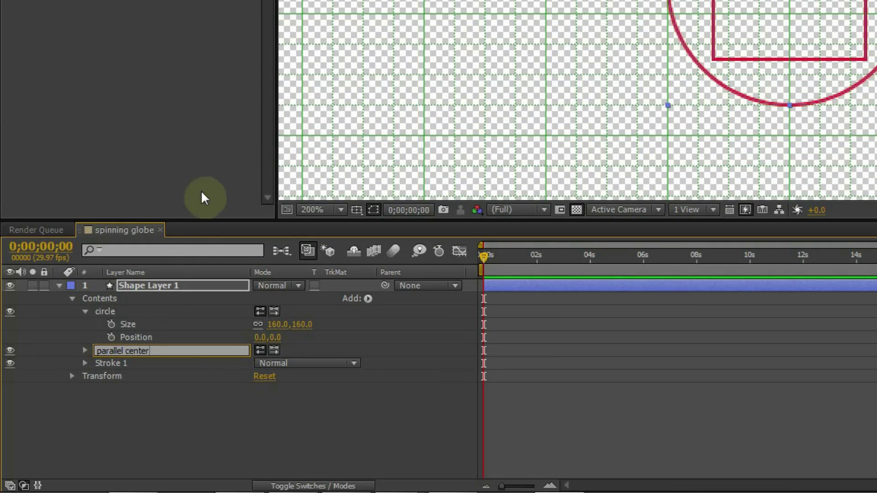
text(r)
key(Return)
Unlink the rectangle's size proportions and set its size to 160 × 0
click(85, 350)
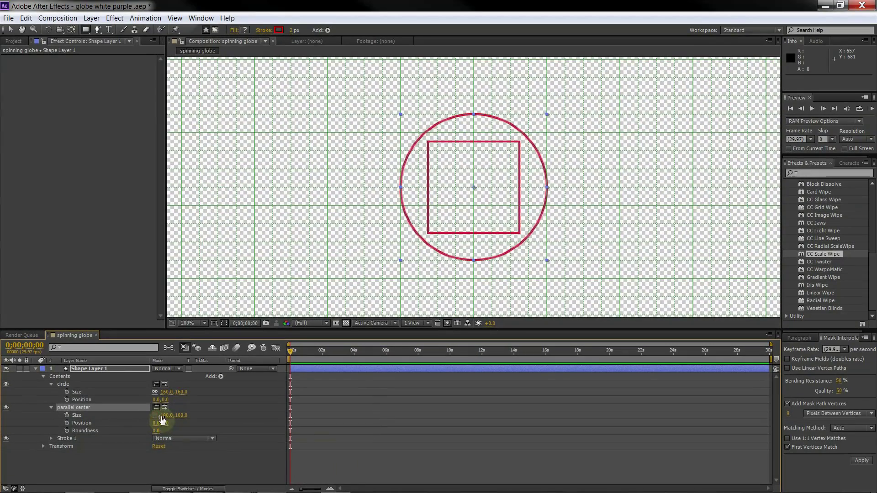
click(155, 417)
click(166, 416)
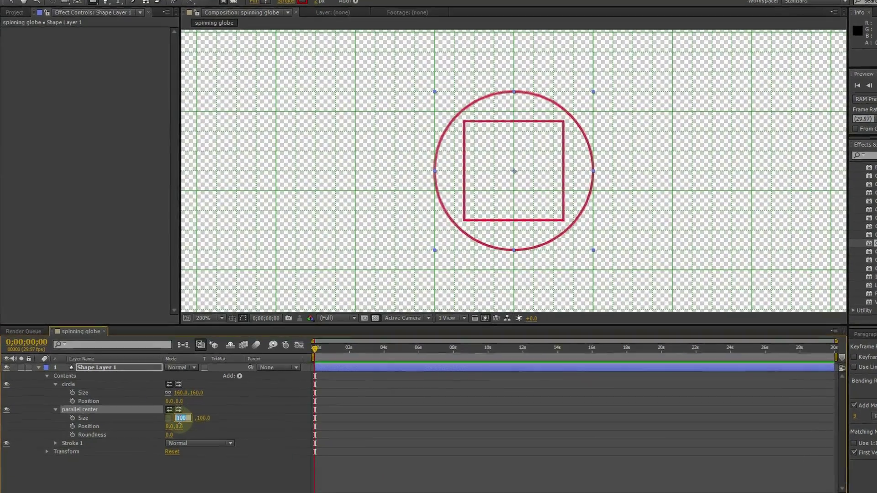
text(16)
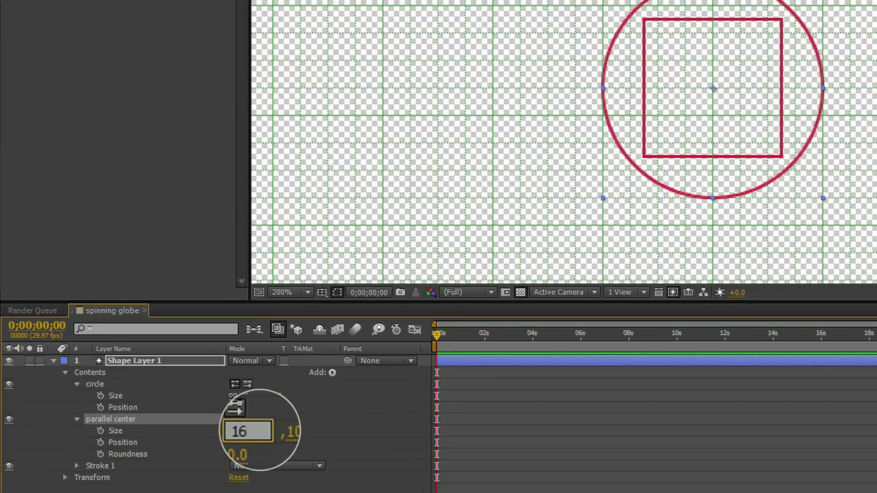
text(0)
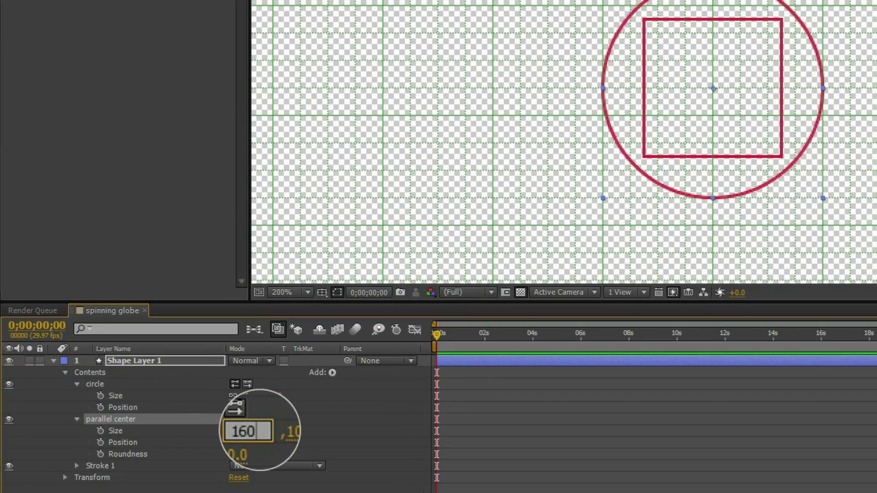
key(Return)
click(280, 432)
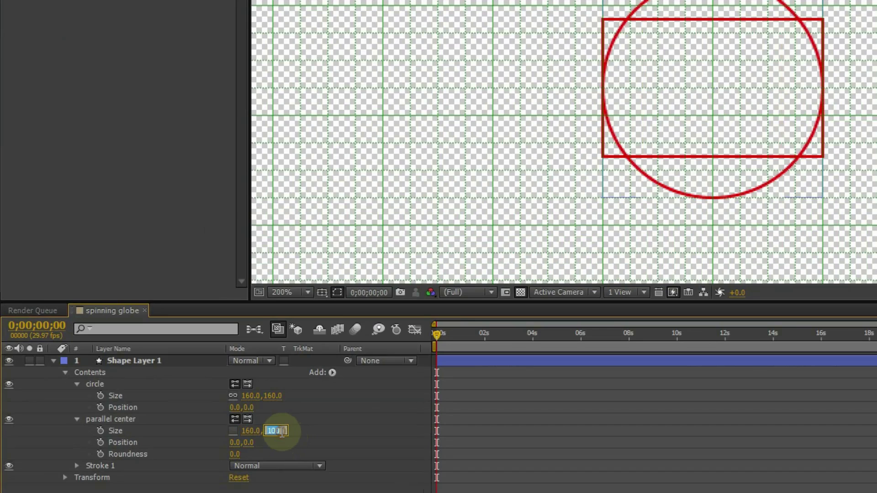
text(0)
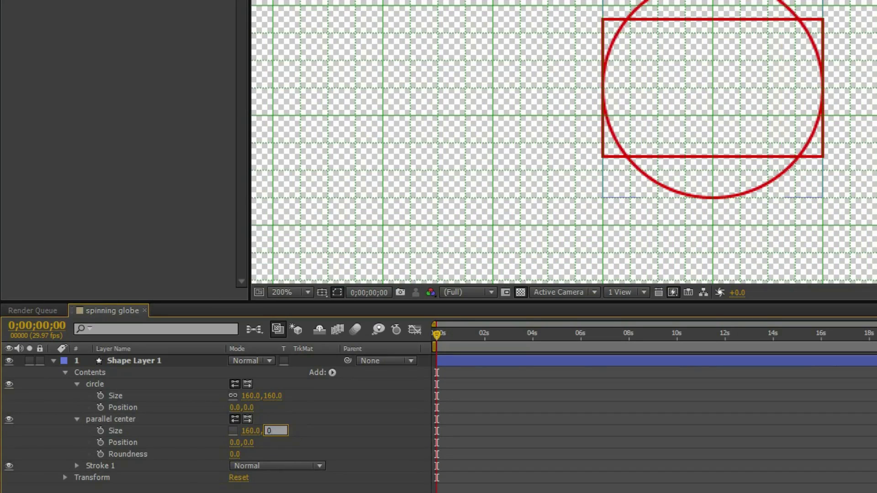
key(Return)
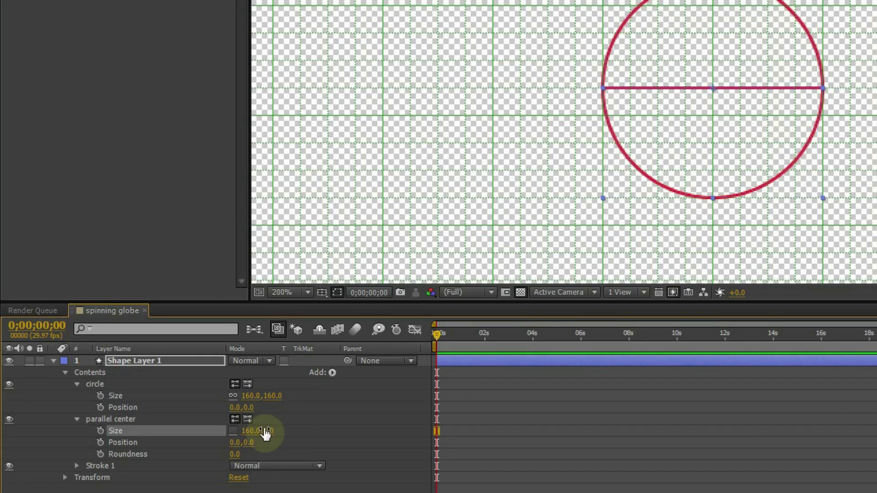
Duplicate parallel center and rename the copy 'parallel top'
click(108, 421)
key(ctrl+d)
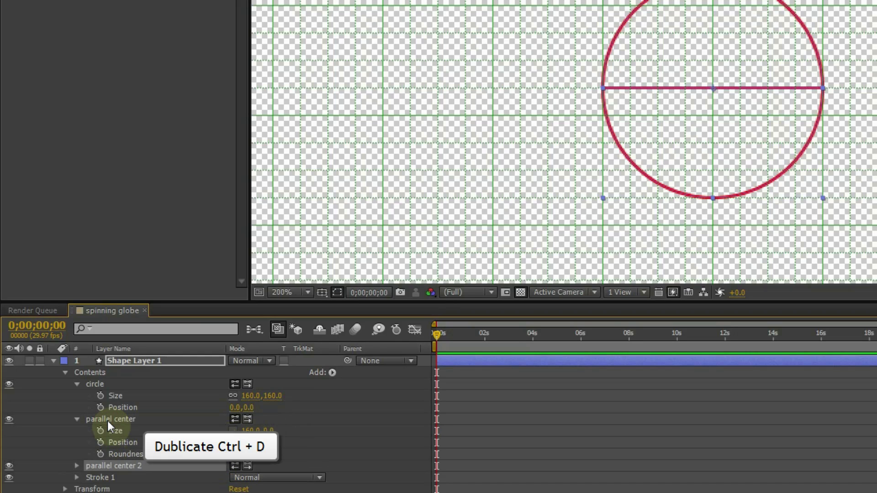
right_click(151, 468)
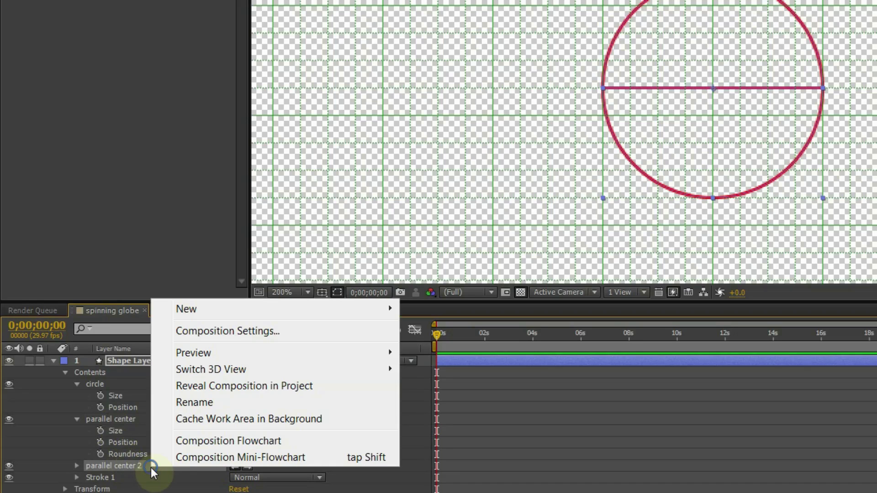
click(193, 402)
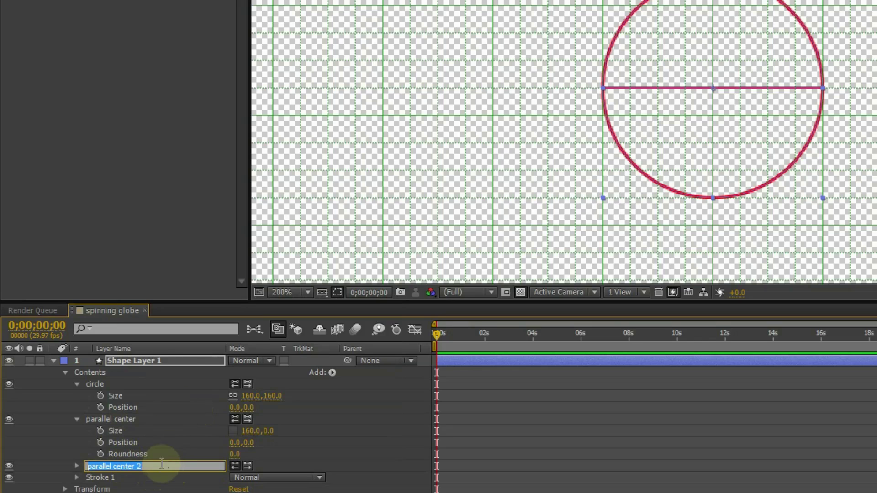
drag(157, 466, 116, 471)
text(t)
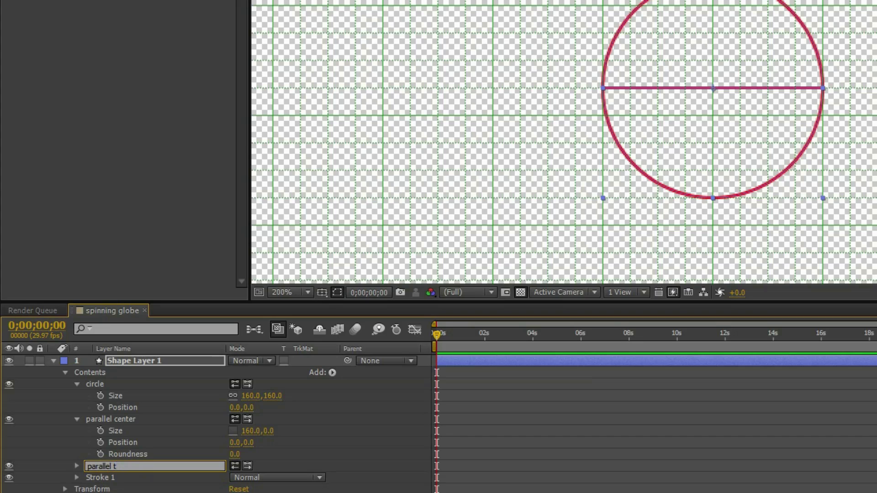
text(op)
Move parallel top to 0, -40, shorten it to 140 × 0, and duplicate it
click(76, 466)
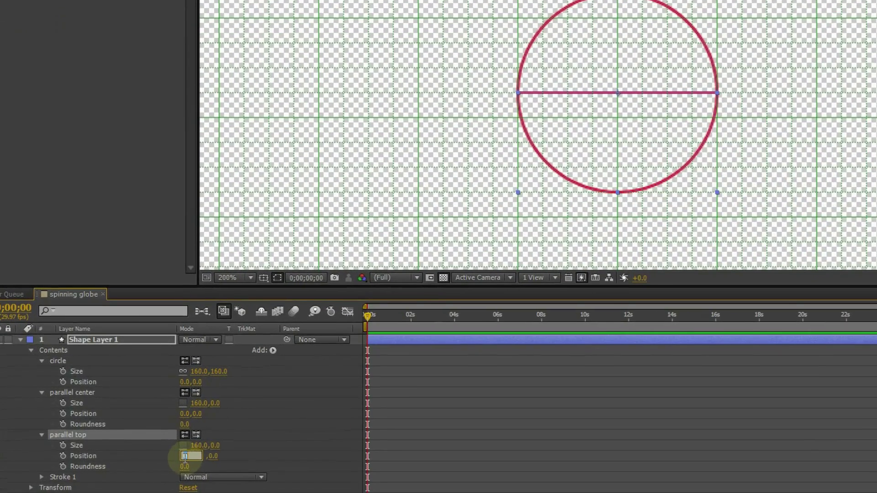
click(183, 466)
click(218, 457)
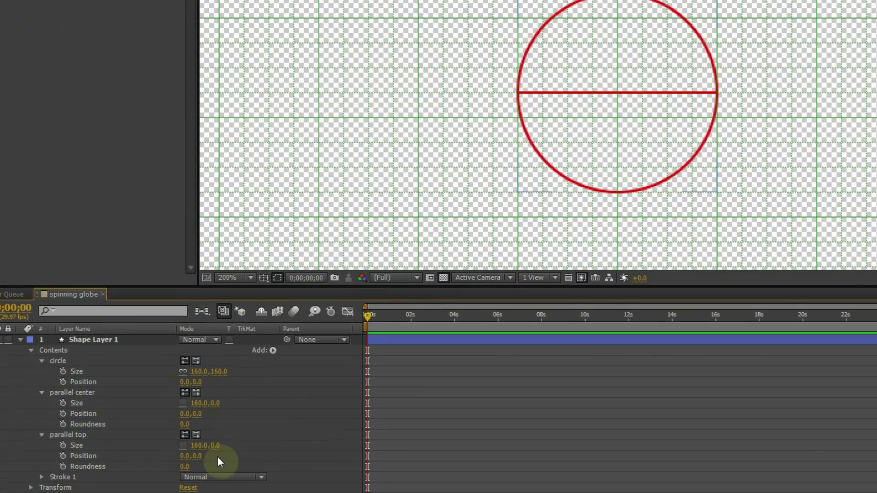
click(197, 456)
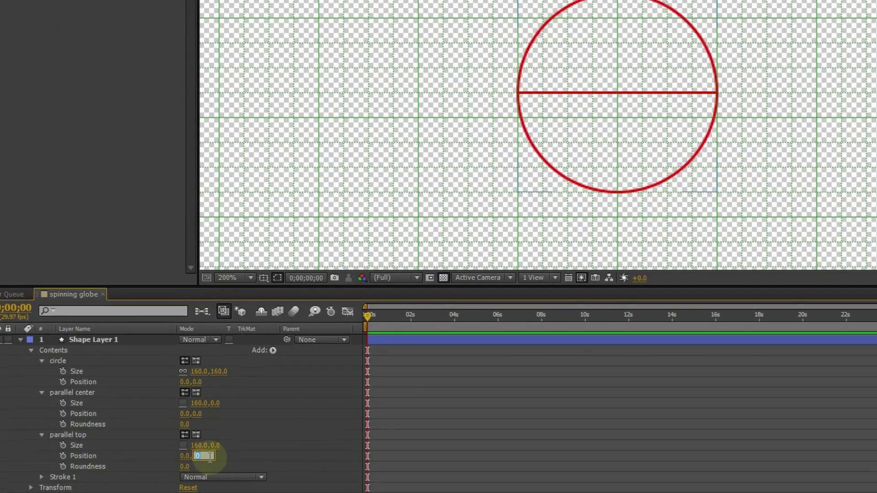
text(-)
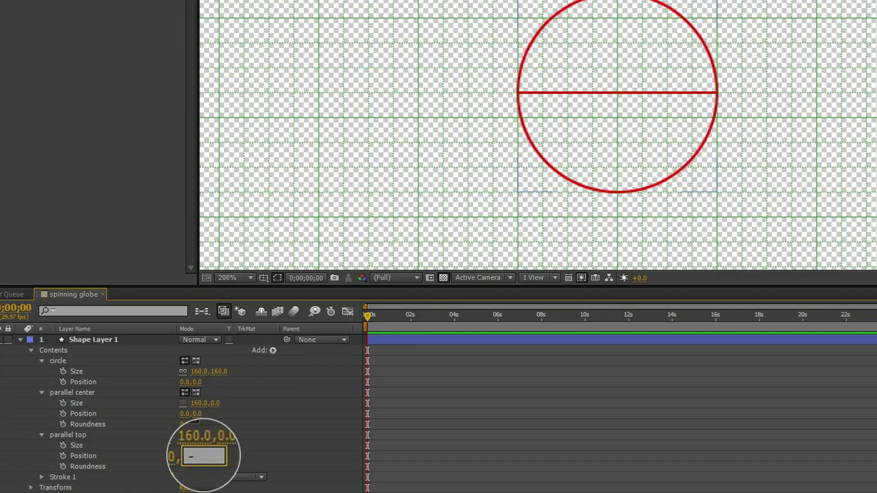
text(40)
key(Return)
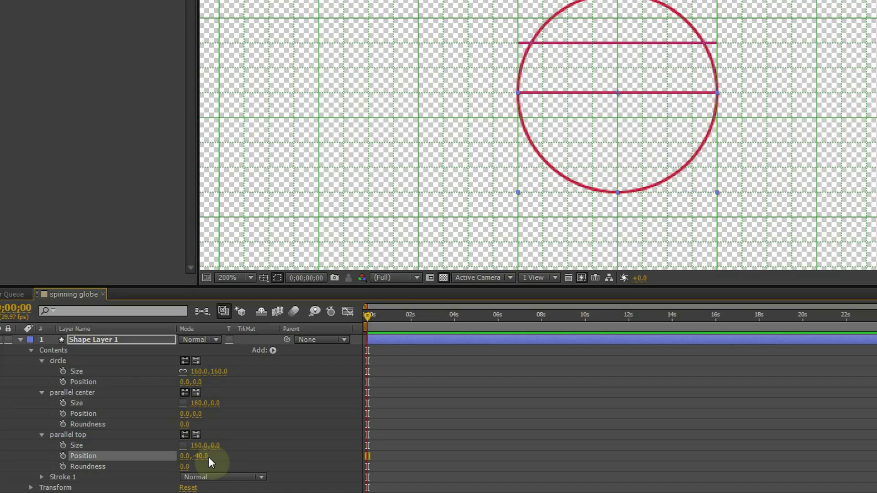
click(201, 446)
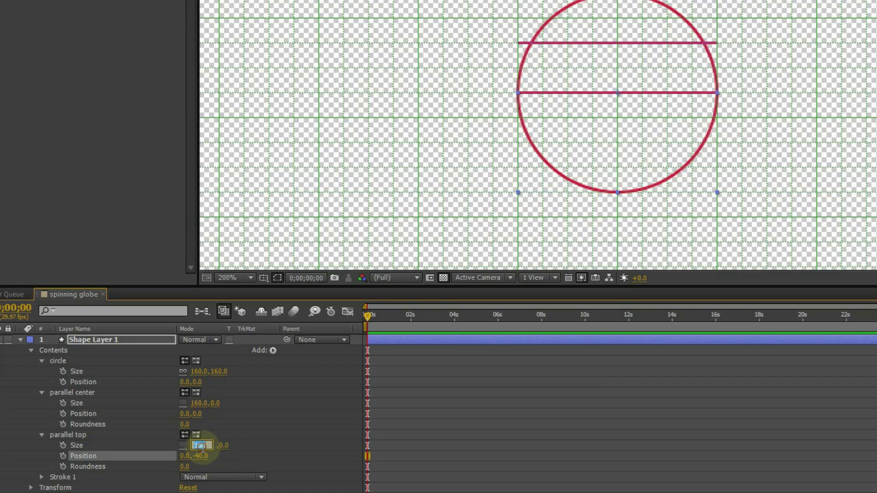
text(1)
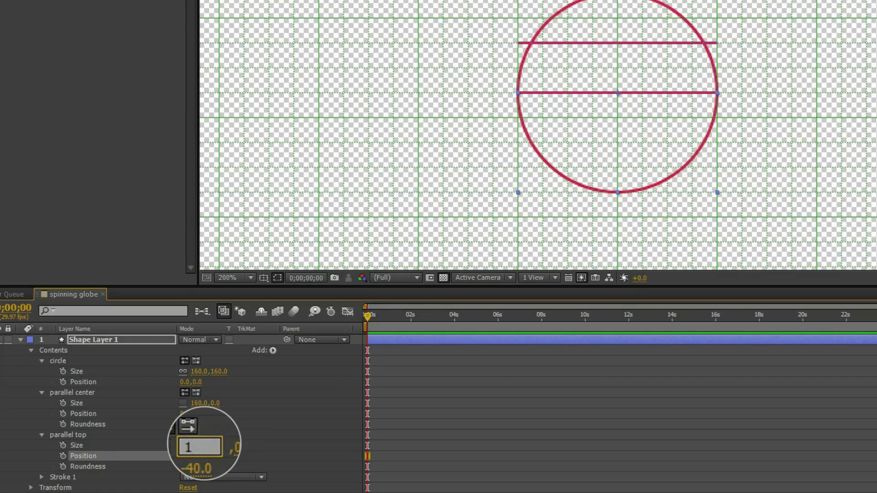
text(40)
key(Return)
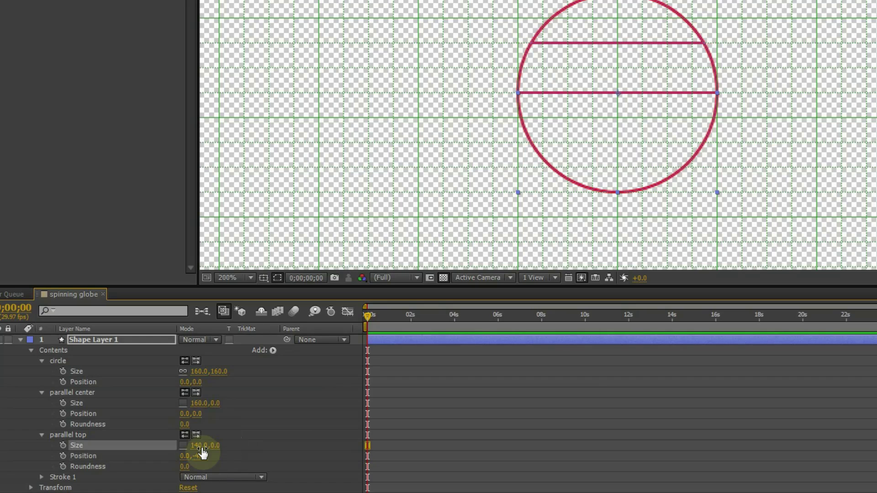
click(83, 435)
key(ctrl+d)
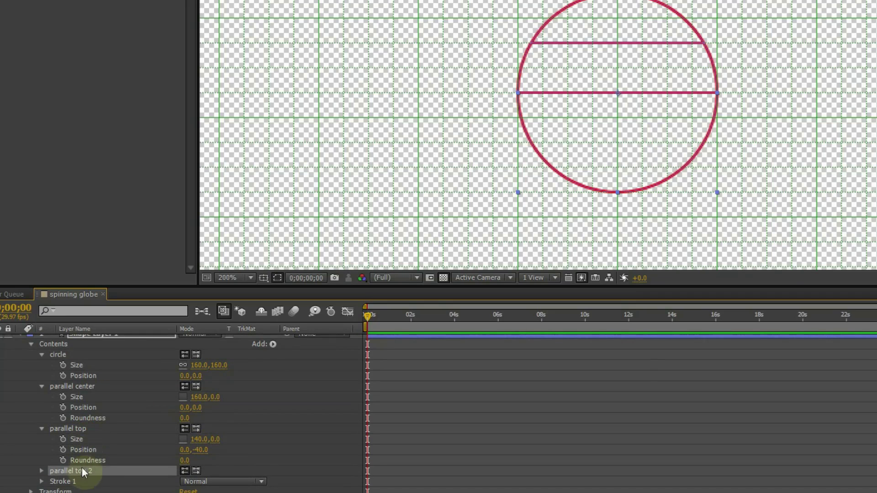
Rename the parallel top 2 copy to 'parallel buttom'
click(74, 471)
right_click(76, 475)
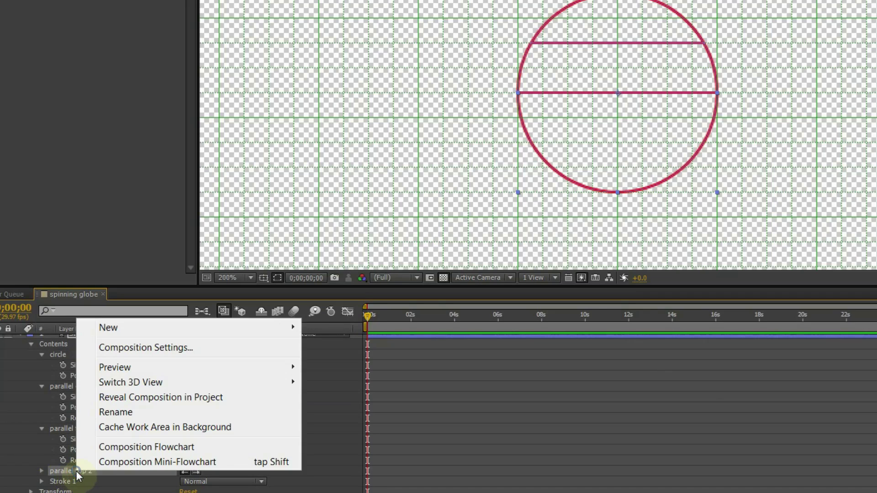
click(117, 413)
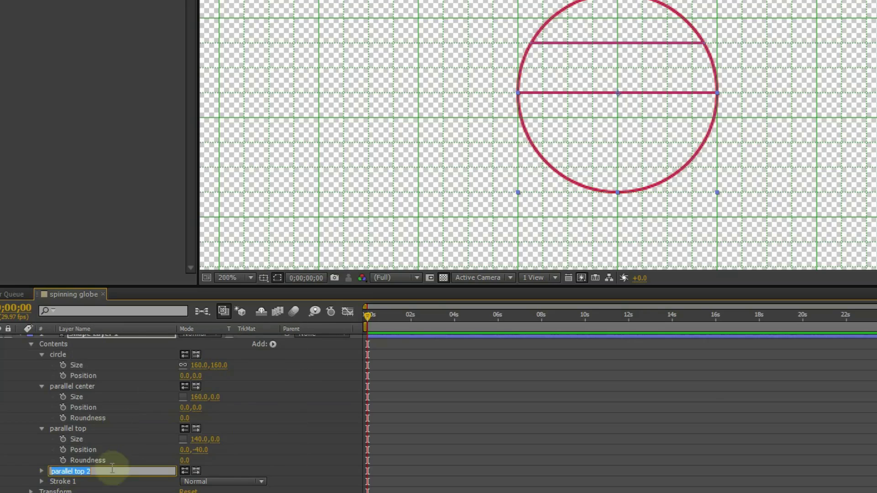
click(94, 471)
drag(94, 471, 79, 471)
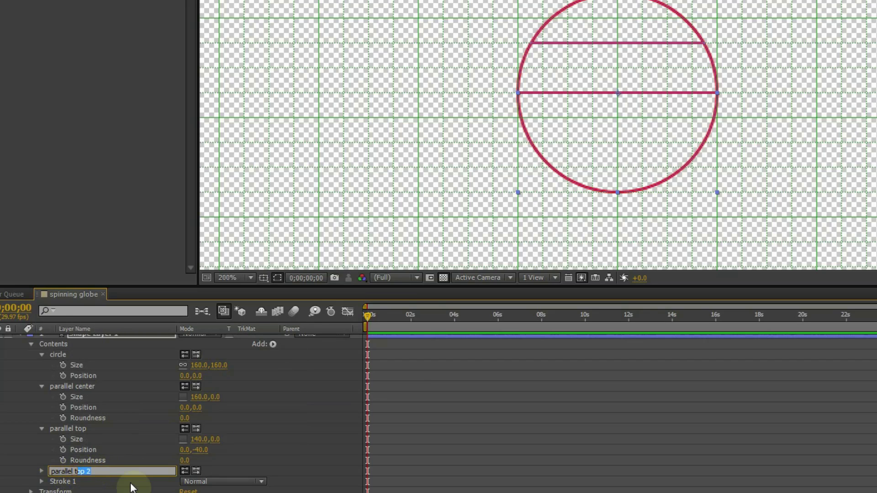
key(BackSpace)
text(b)
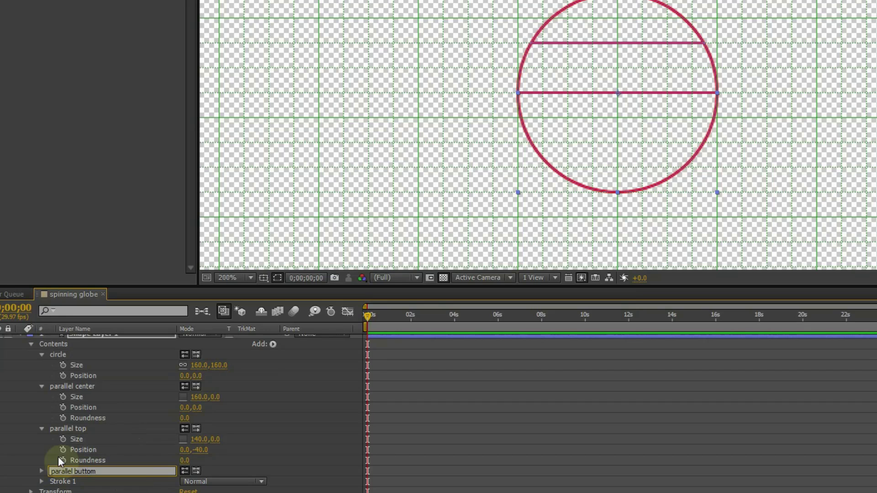
text(uttom)
key(Return)
Set parallel buttom's vertical position to 40
click(42, 471)
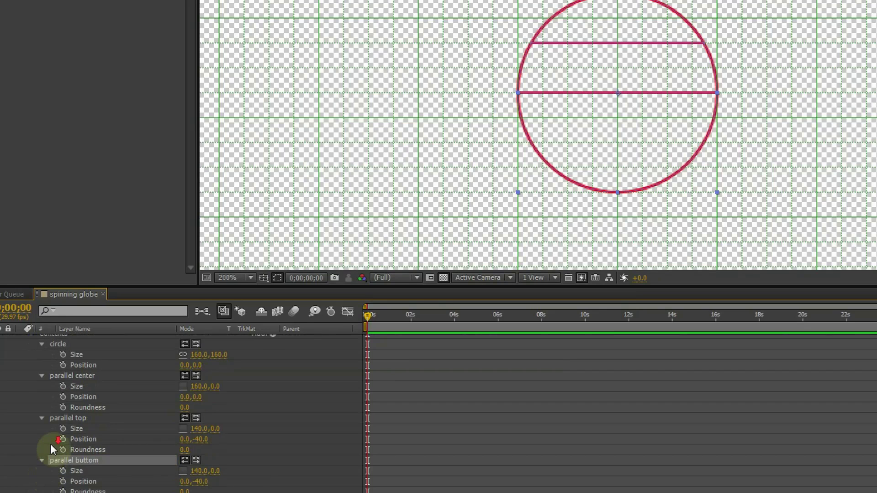
scroll(51, 444, down, 2)
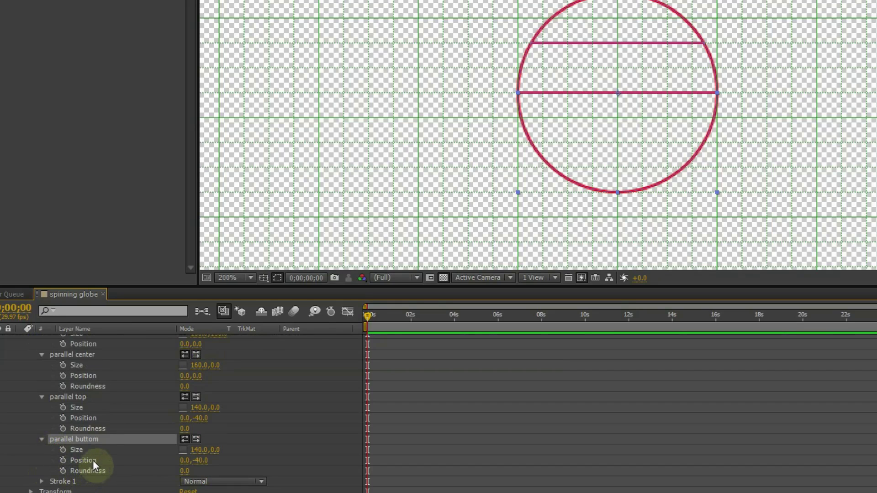
click(201, 461)
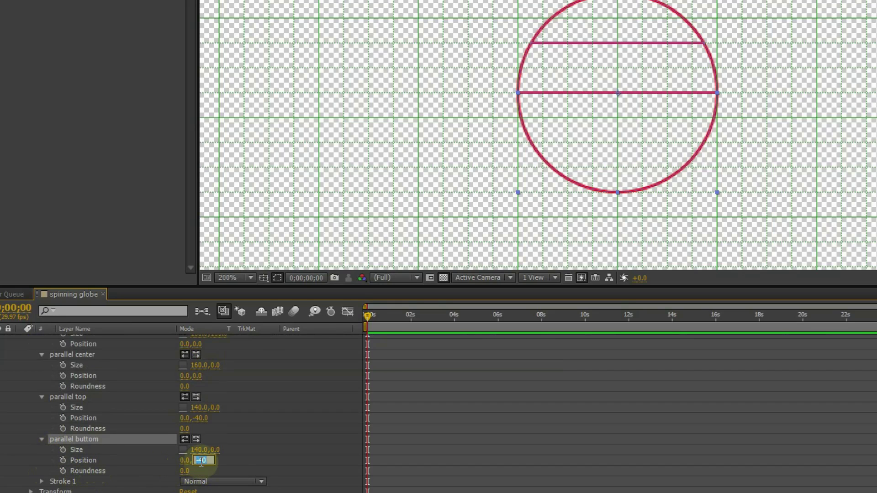
text(40)
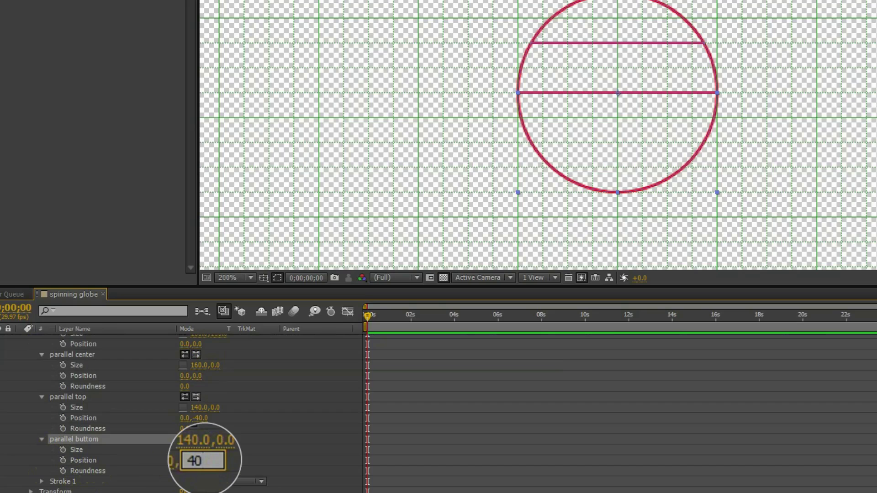
key(Return)
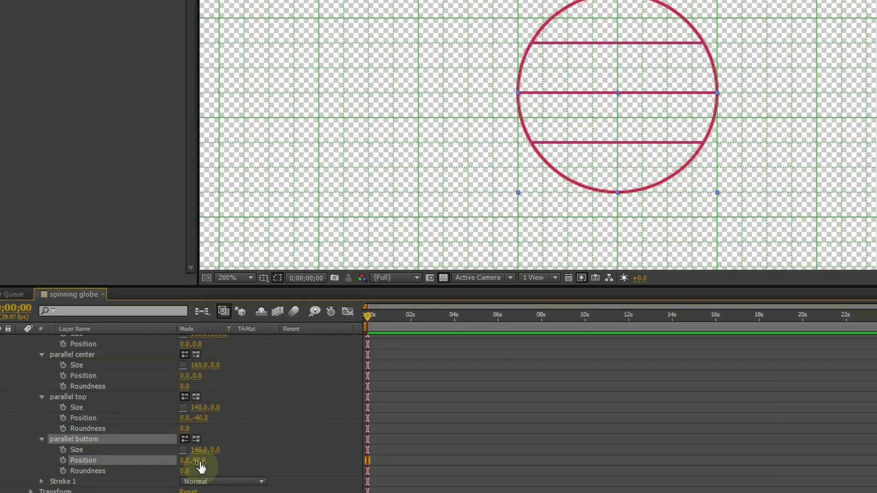
click(91, 18)
Add a new shape layer and zoom the viewer to 1600% on the globe's top arc
mouse_move(182, 31)
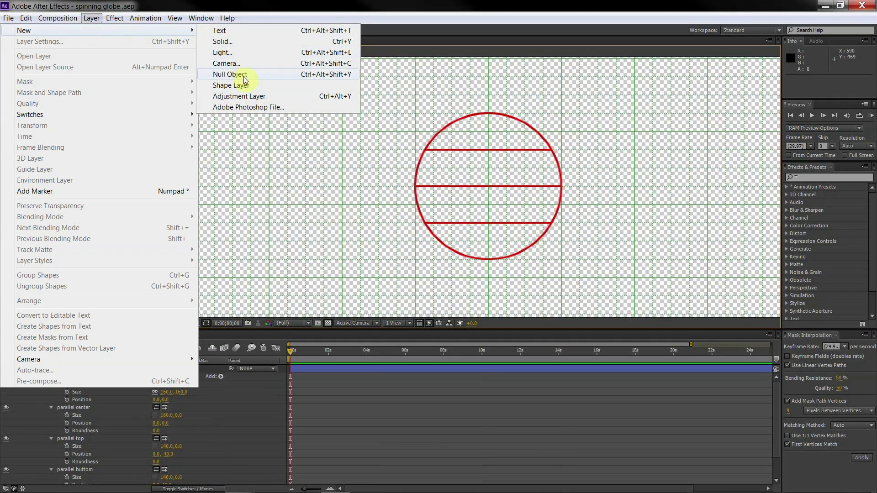
click(235, 85)
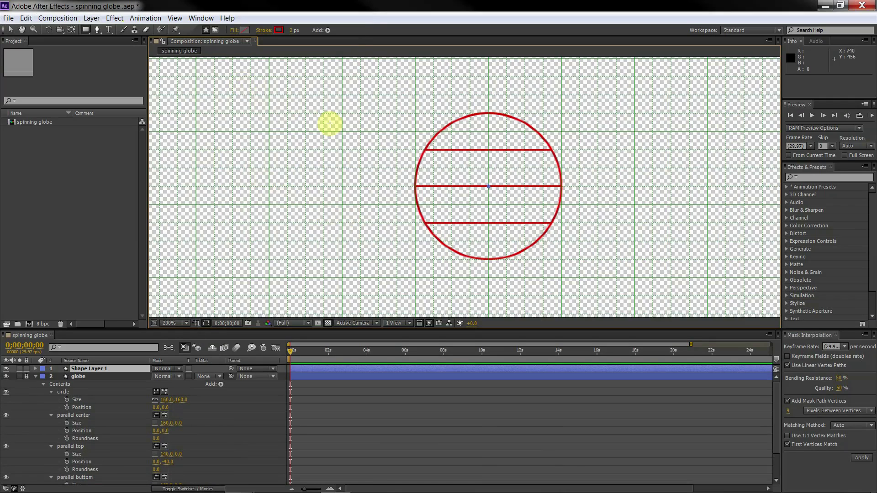
key(period)
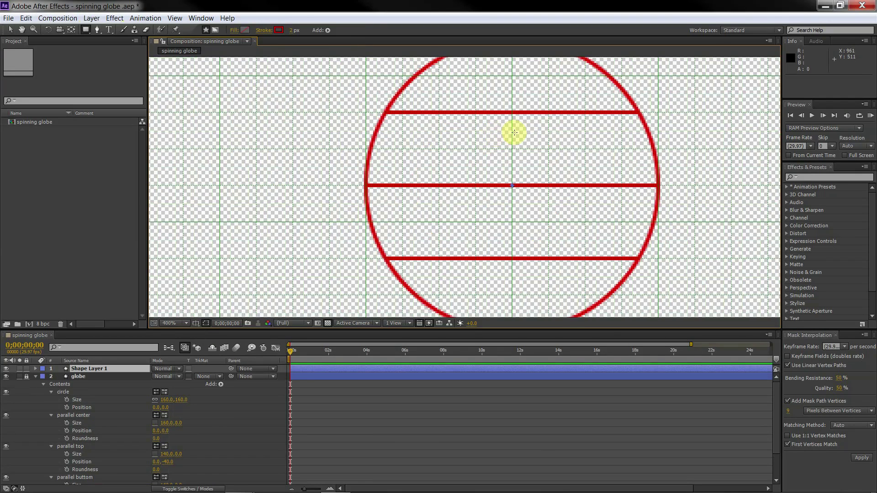
key(period)
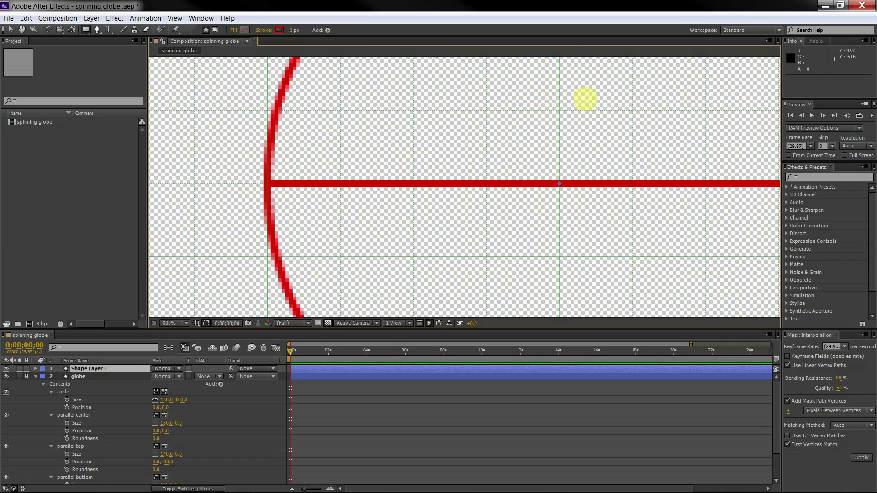
click(20, 32)
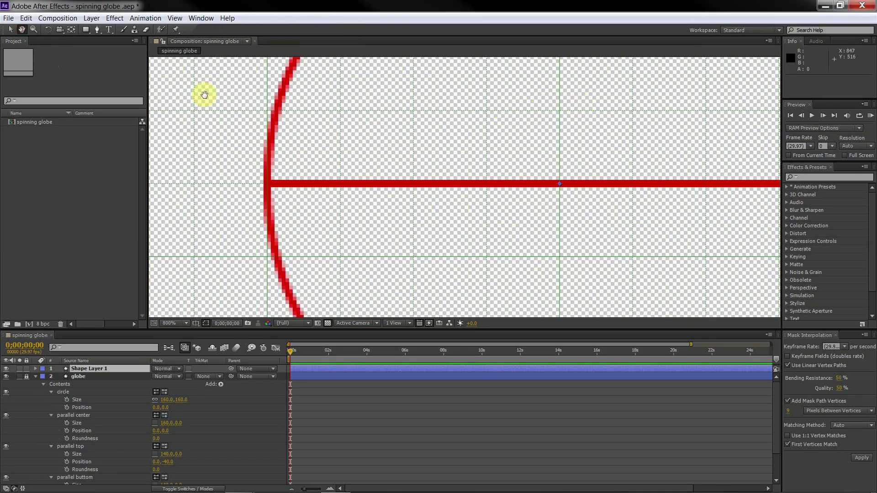
drag(421, 102, 276, 197)
scroll(333, 173, up, 5)
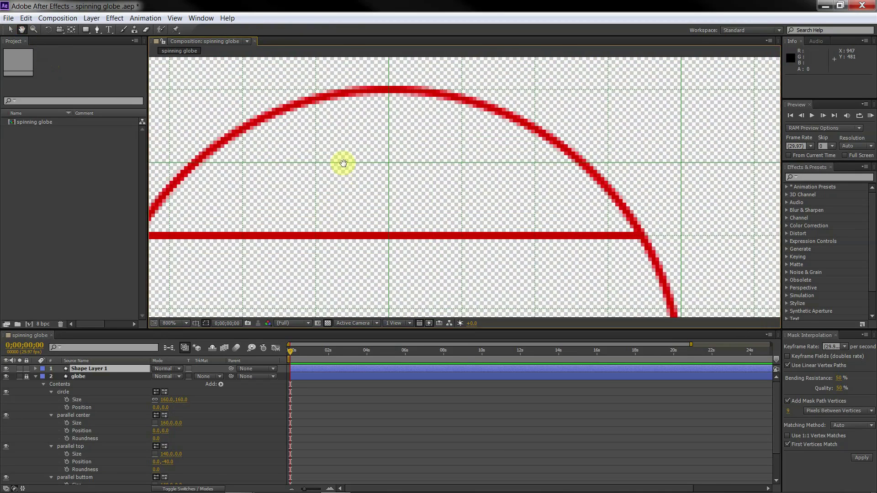
key(period)
drag(338, 116, 389, 230)
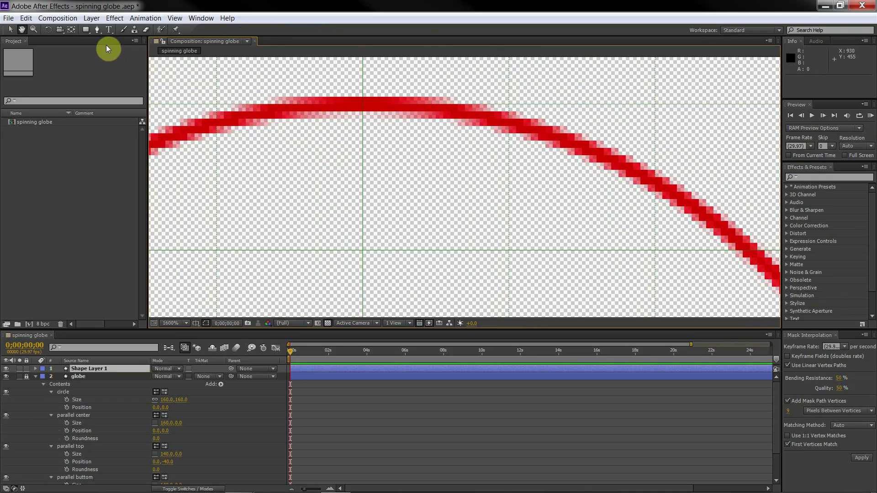
click(97, 30)
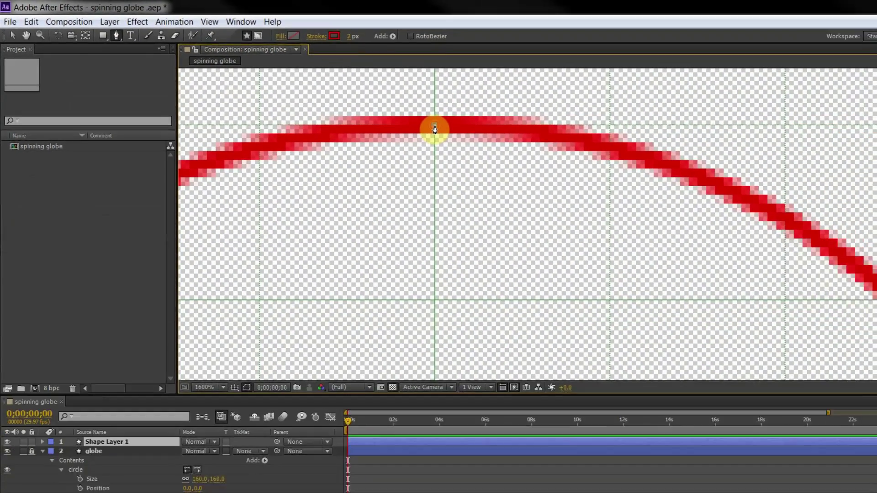
Draw a pen path with curved vertices at the globe's top and bottom
drag(435, 127, 655, 108)
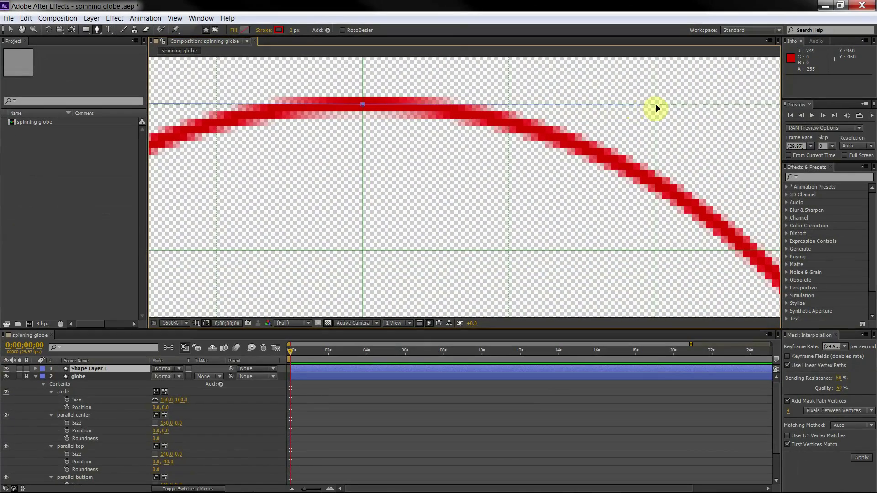
click(21, 29)
mouse_move(342, 198)
mouse_down()
mouse_move(337, 172)
mouse_move(359, 118)
mouse_move(348, 192)
mouse_move(345, 118)
mouse_up()
click(97, 30)
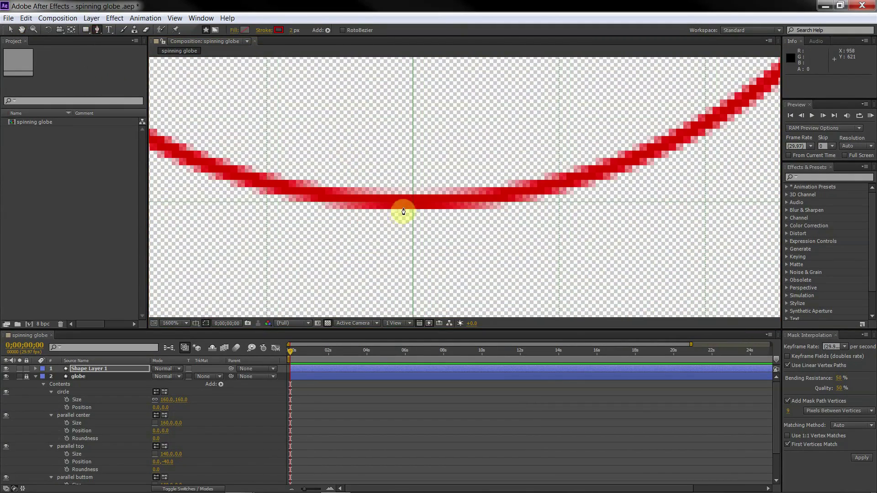
drag(413, 203, 202, 204)
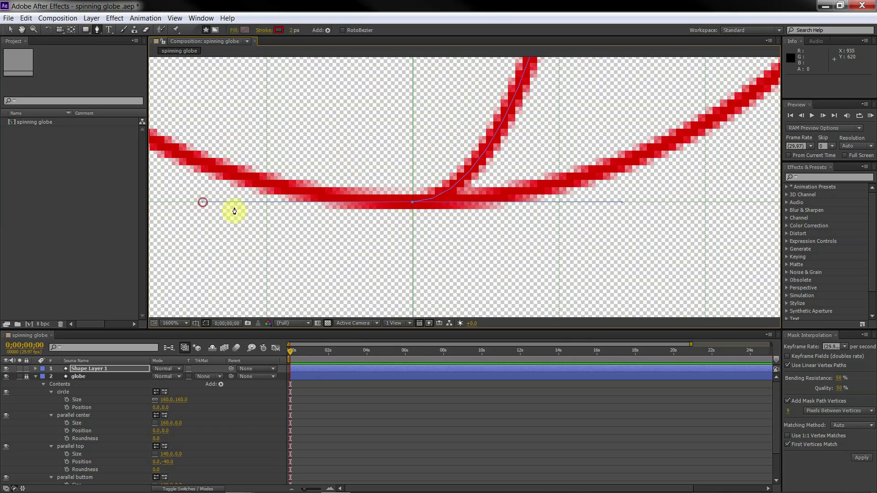
click(623, 202)
drag(637, 205, 717, 201)
Pan along the curve and select the meridian's bottom vertex for adjustment
key(space)
drag(271, 254, 367, 254)
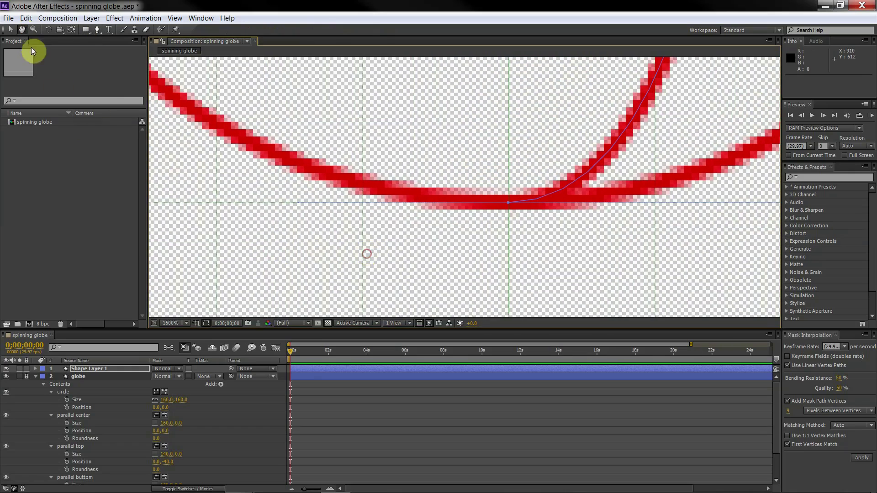
click(97, 30)
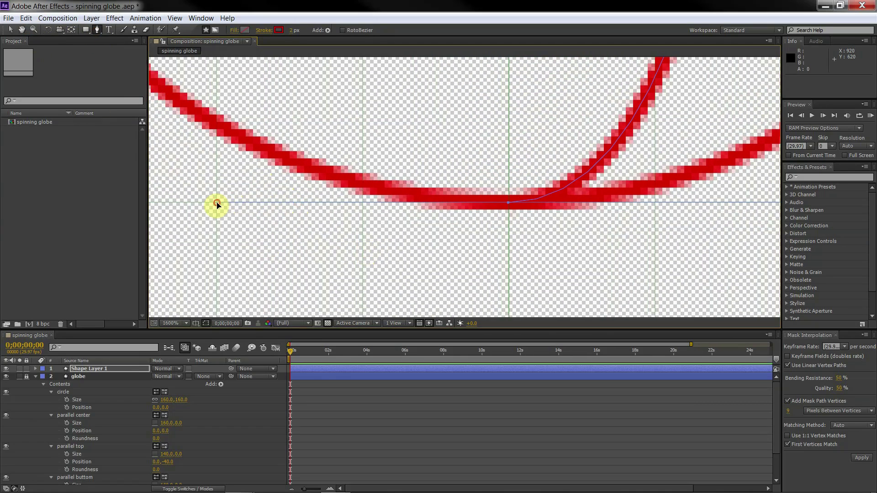
click(22, 29)
drag(552, 239, 725, 239)
click(96, 31)
click(392, 239)
click(21, 30)
key(comma)
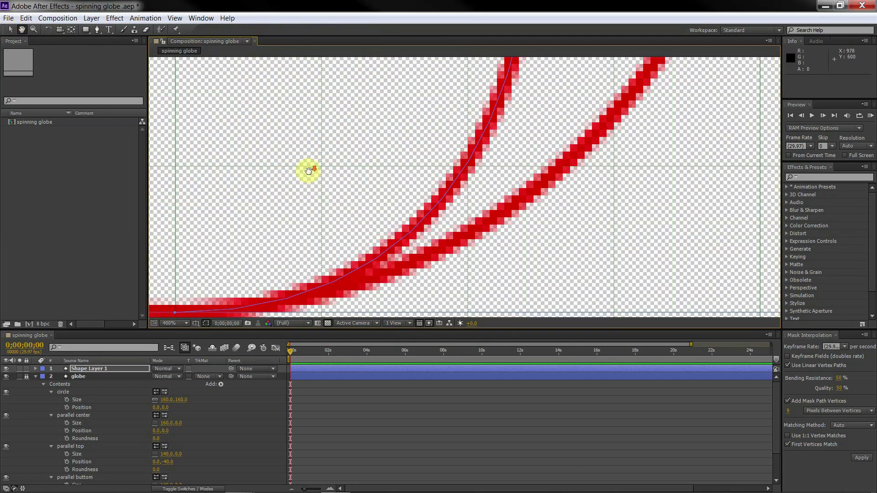
key(comma)
key(period)
Pull the Bezier handles so the meridian arc lies on the globe outline
click(96, 30)
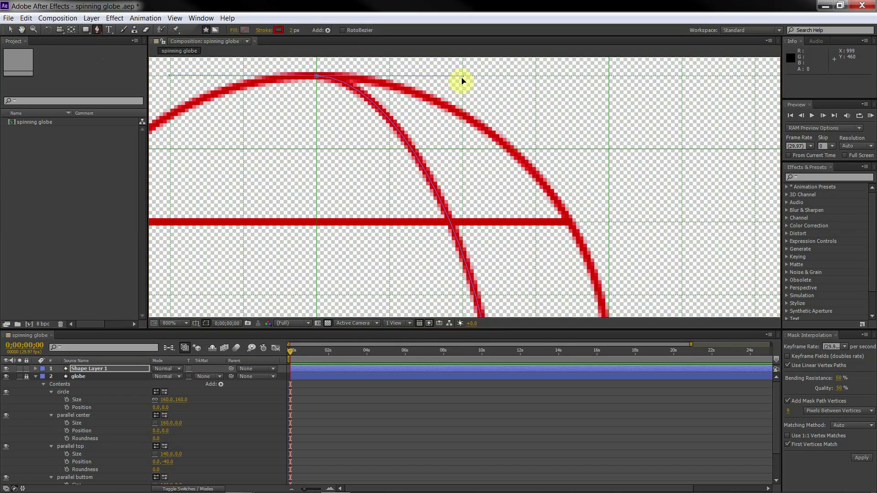
drag(462, 78, 695, 78)
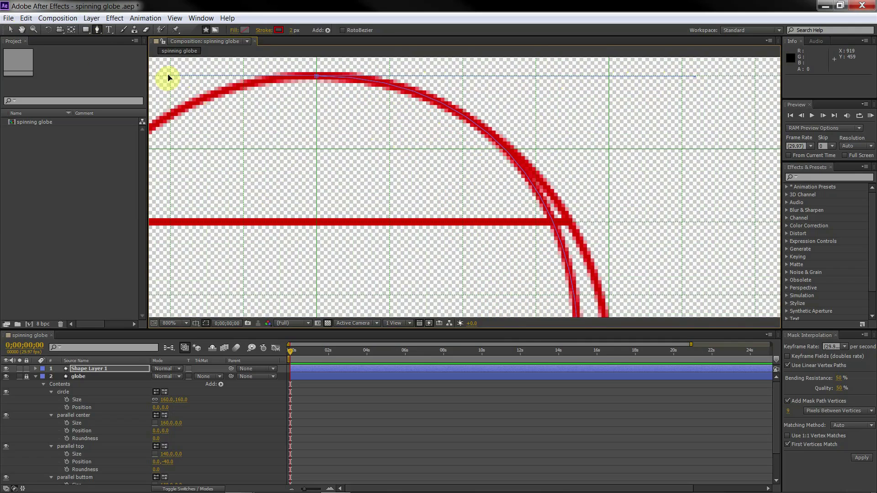
click(97, 30)
click(22, 29)
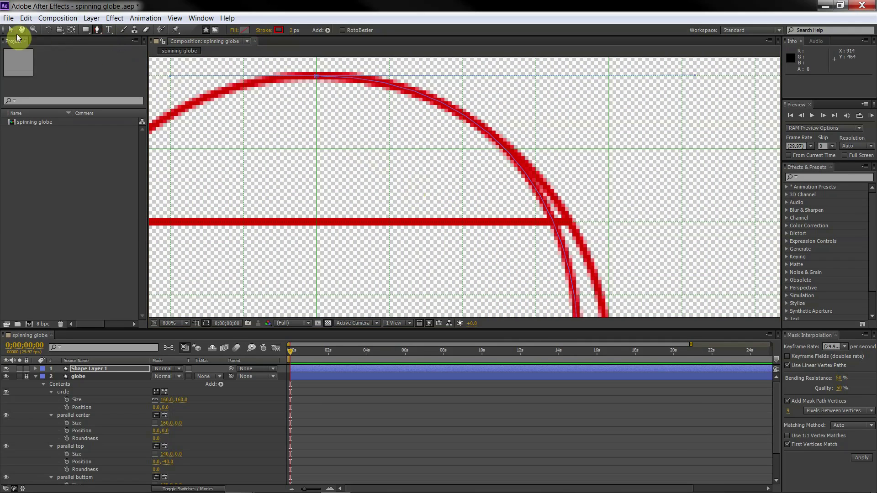
drag(391, 170, 322, 80)
key(g)
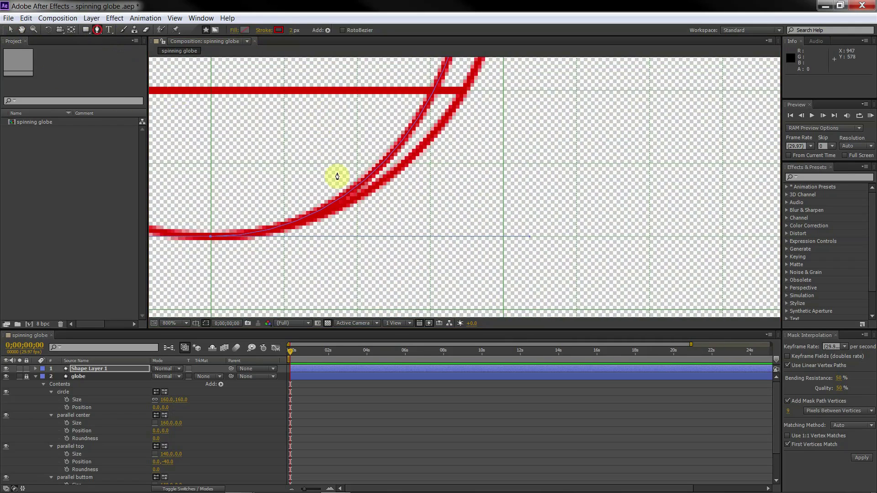
mouse_move(530, 237)
mouse_down()
mouse_move(600, 242)
mouse_move(580, 237)
mouse_up()
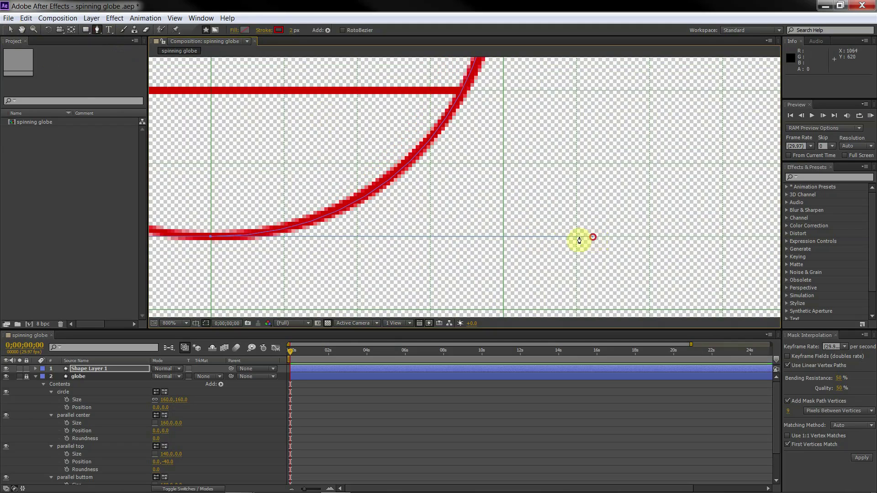
Fine-tune the top Bezier handle so the meridian's upper arc follows the circle
scroll(311, 194, down, 2)
scroll(472, 125, down, 2)
scroll(469, 203, up, 2)
scroll(469, 203, up, 2)
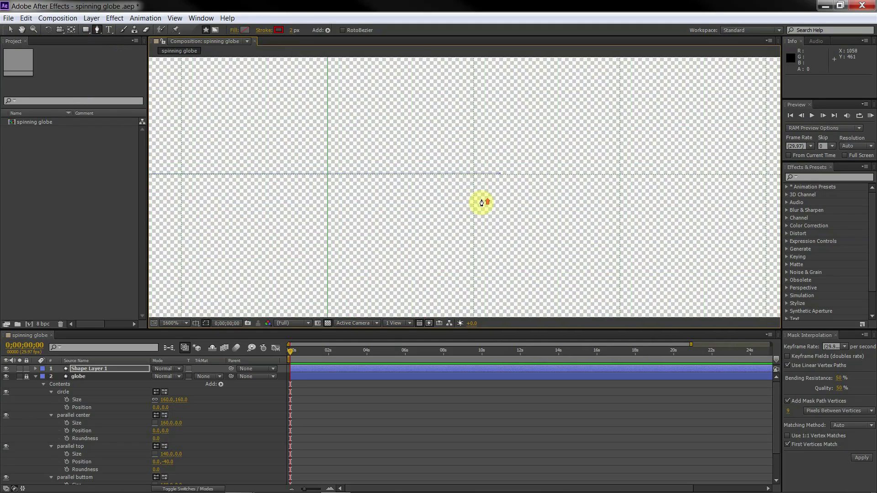
drag(500, 176, 500, 179)
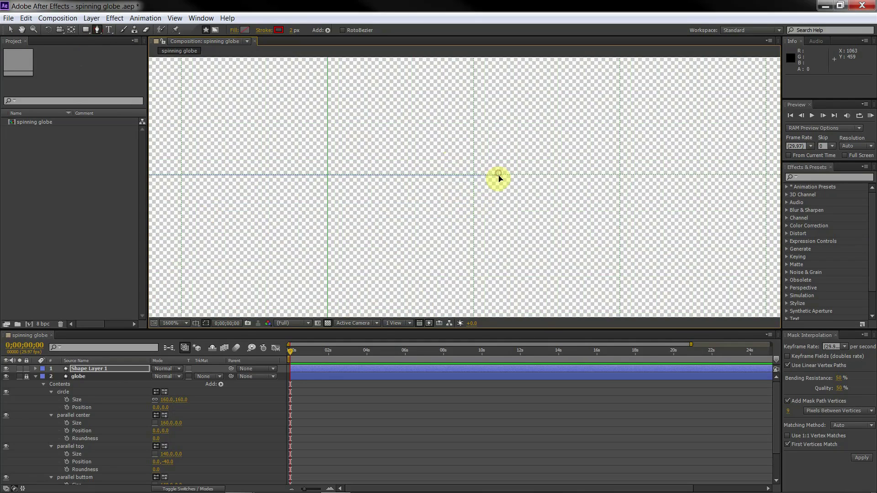
scroll(496, 177, down, 3)
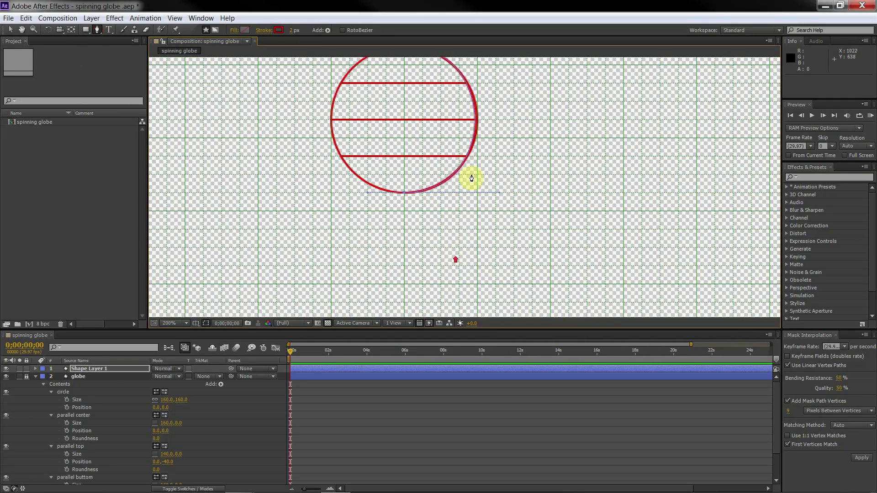
scroll(470, 176, up, 1)
drag(520, 314, 523, 304)
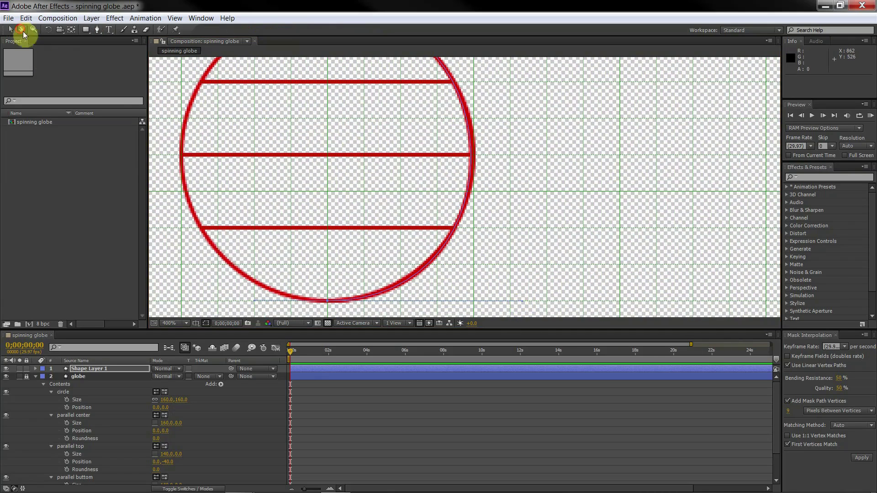
drag(503, 87, 493, 211)
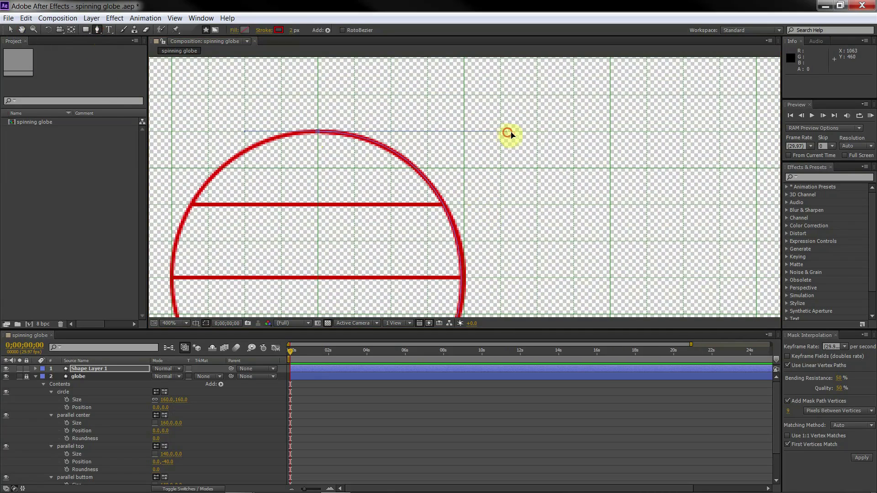
drag(506, 131, 513, 132)
Match the lower-right arc to the globe and set the current time to 0;00;02;20
key(h)
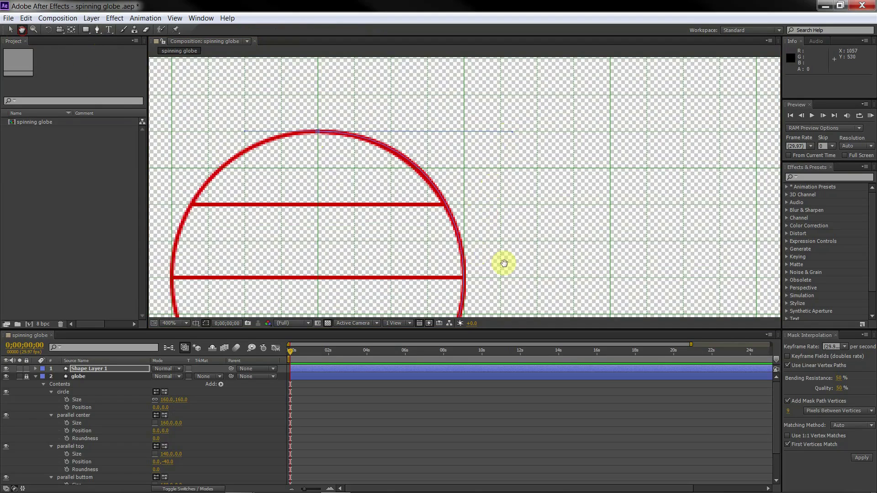
drag(514, 282, 509, 210)
click(96, 30)
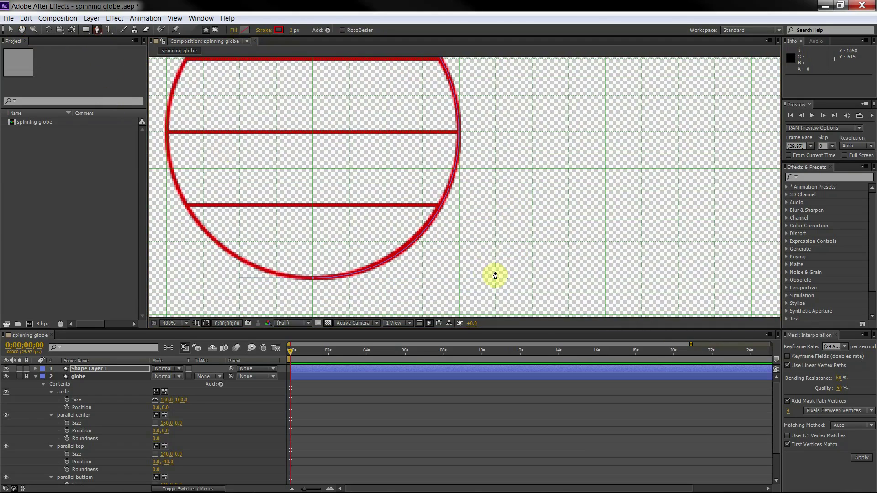
drag(508, 280, 503, 280)
key(comma)
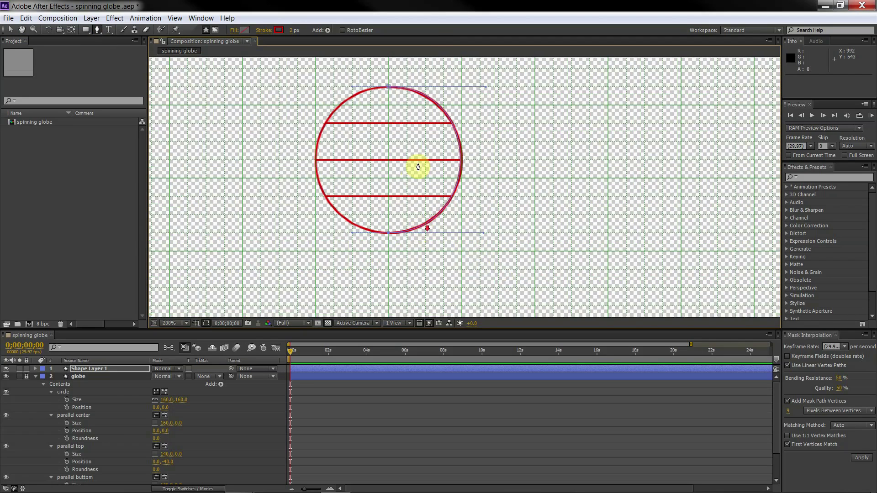
click(340, 355)
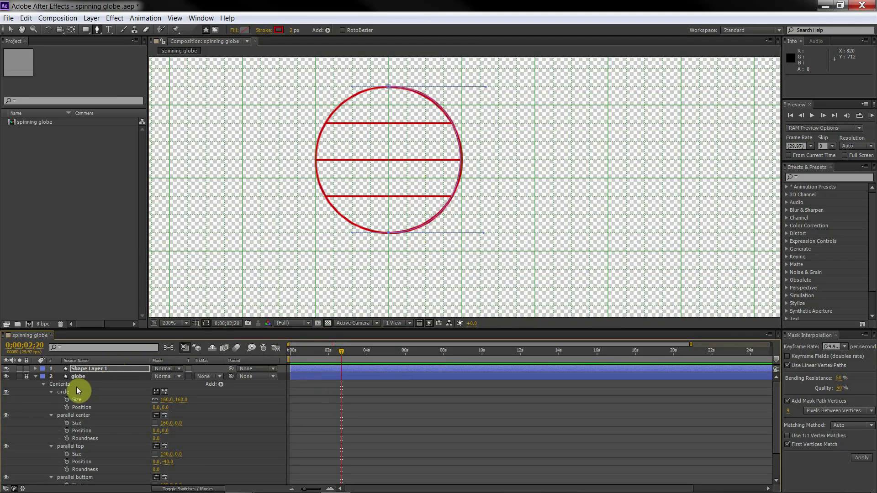
Add a keyframe to Shape 1's Path 1 at 0;00;02;20 and copy it
click(36, 369)
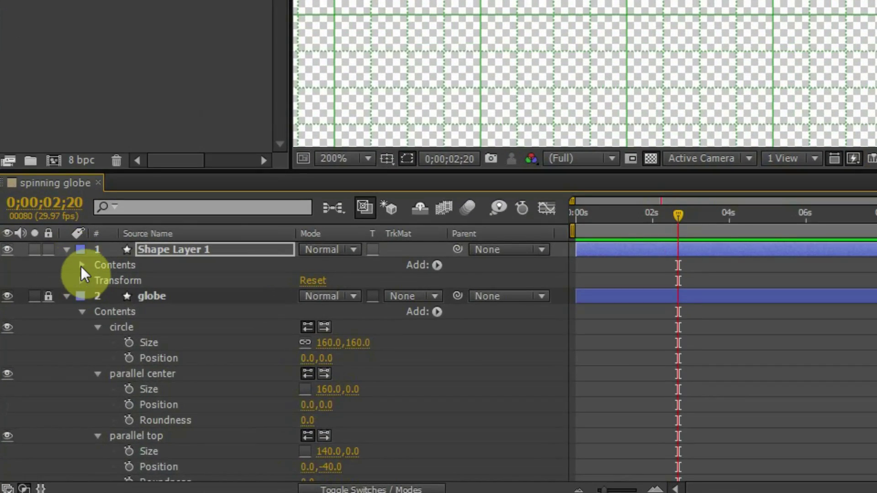
click(81, 267)
click(96, 281)
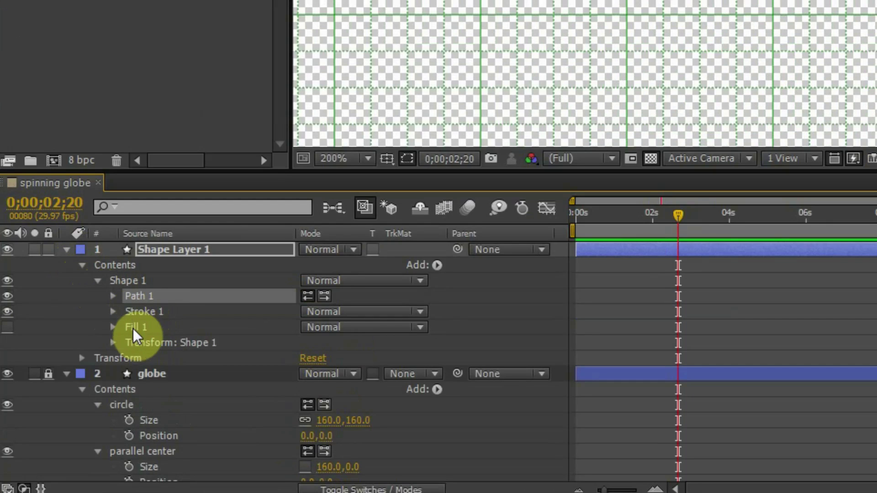
click(115, 297)
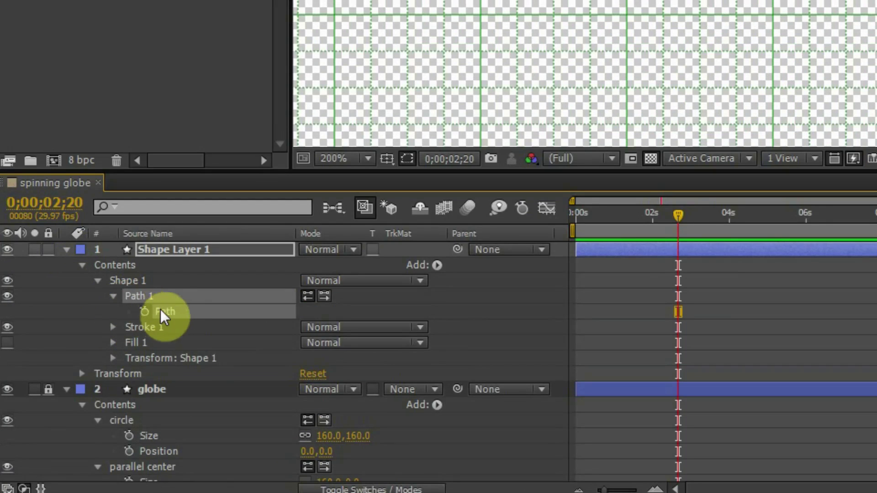
click(167, 311)
right_click(169, 311)
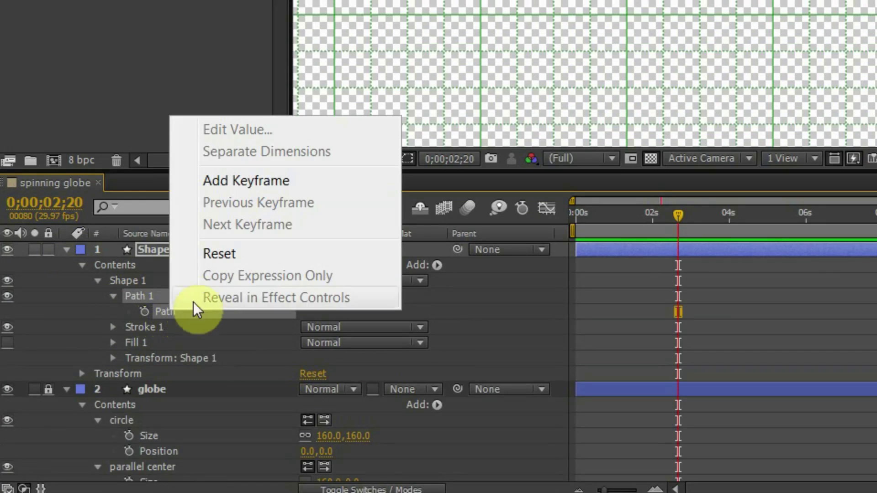
click(245, 181)
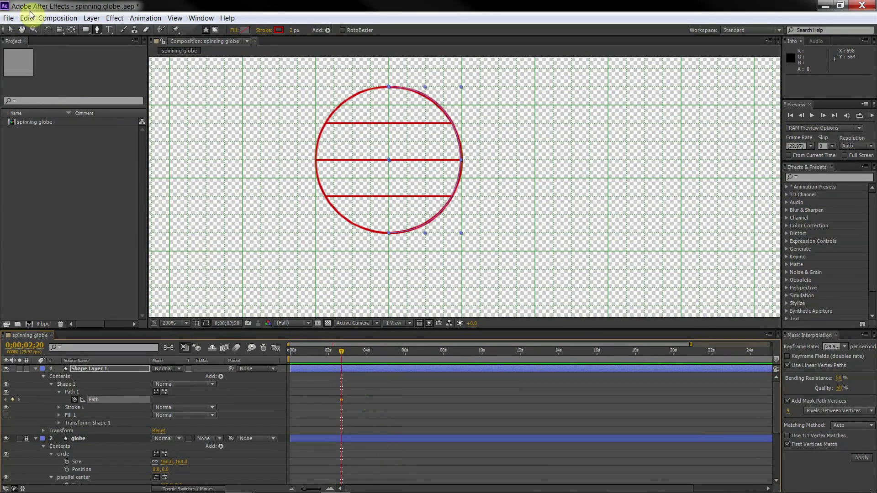
click(21, 19)
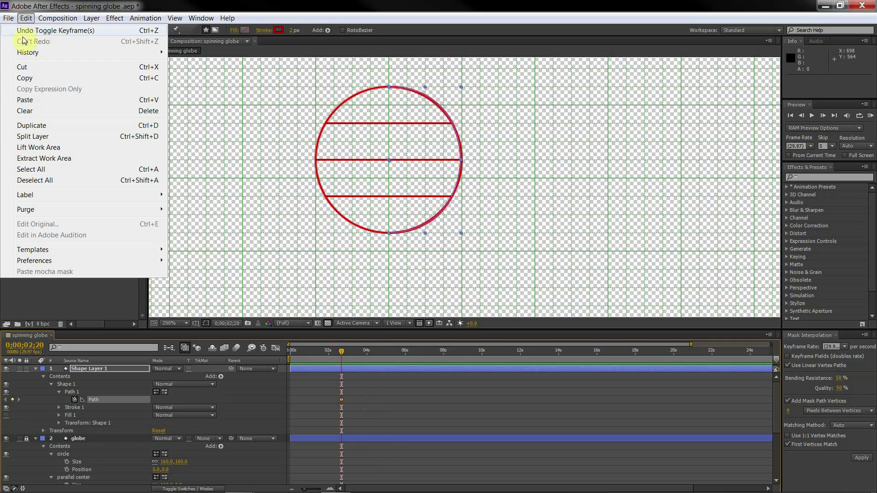
click(35, 79)
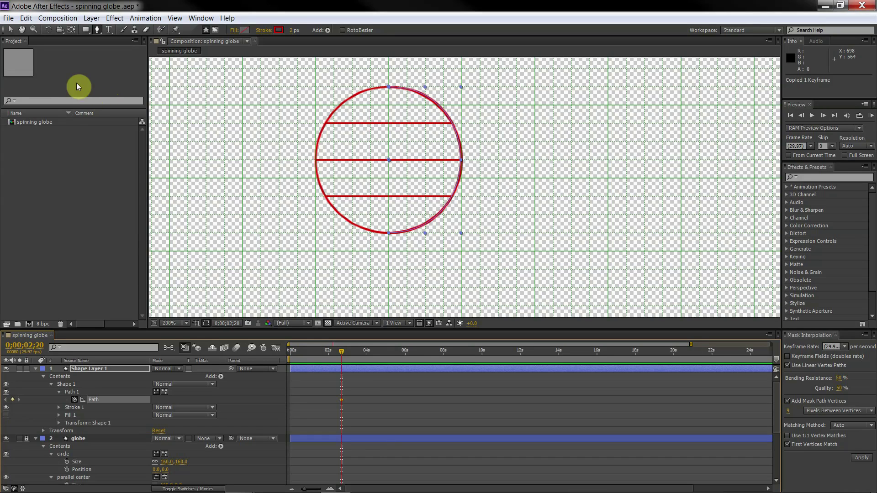
Undo the last path change, return to time zero, and drag the path into an S-curve meridian
key(ctrl+z)
key(Home)
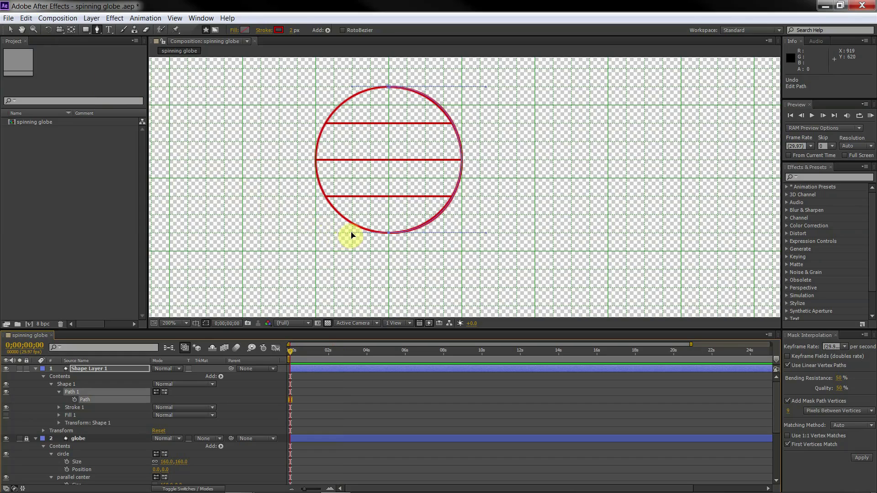
drag(351, 235, 403, 238)
key(period)
key(period)
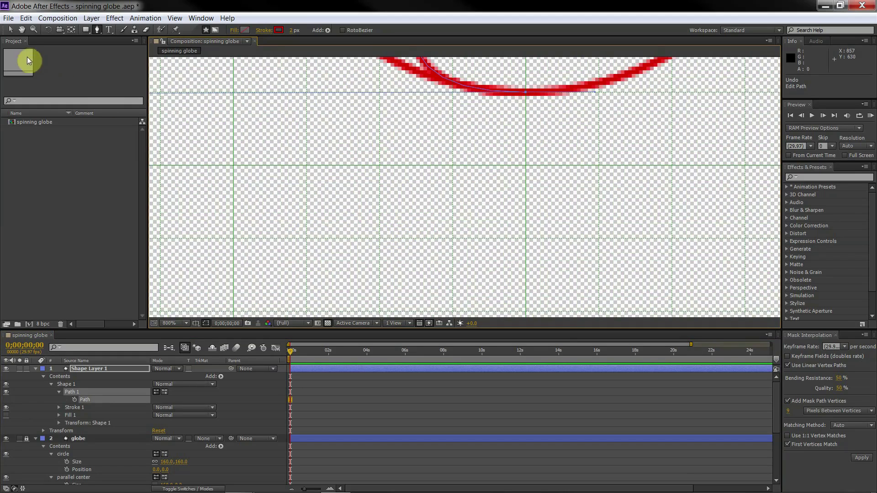
click(20, 32)
drag(176, 137, 320, 216)
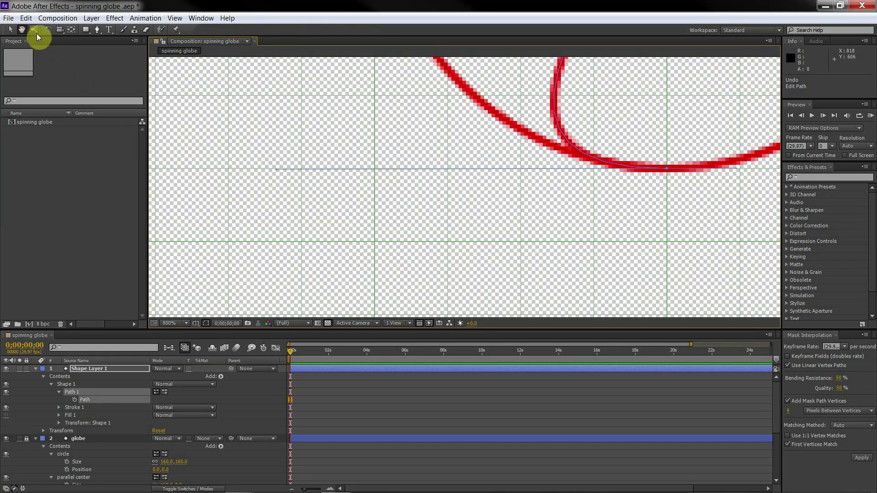
Adjust the meridian's top handle so the curve follows the globe circle's left edge
click(97, 30)
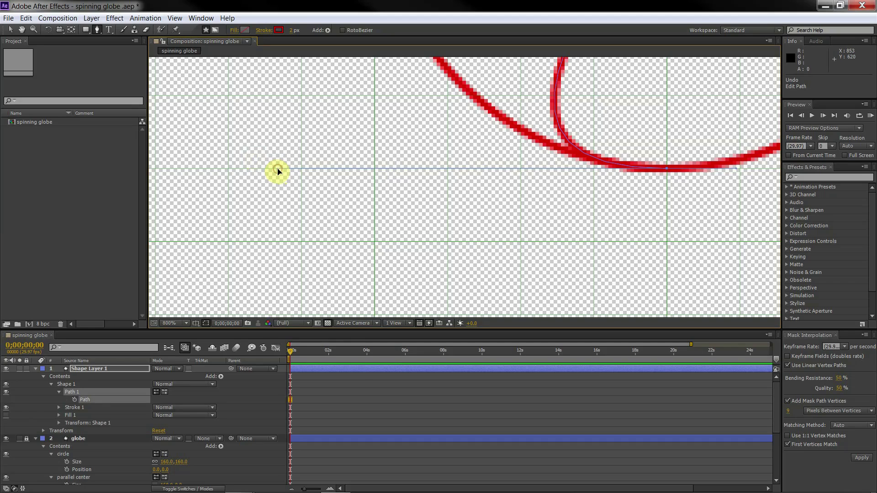
click(25, 30)
drag(495, 141, 362, 194)
drag(516, 81, 432, 218)
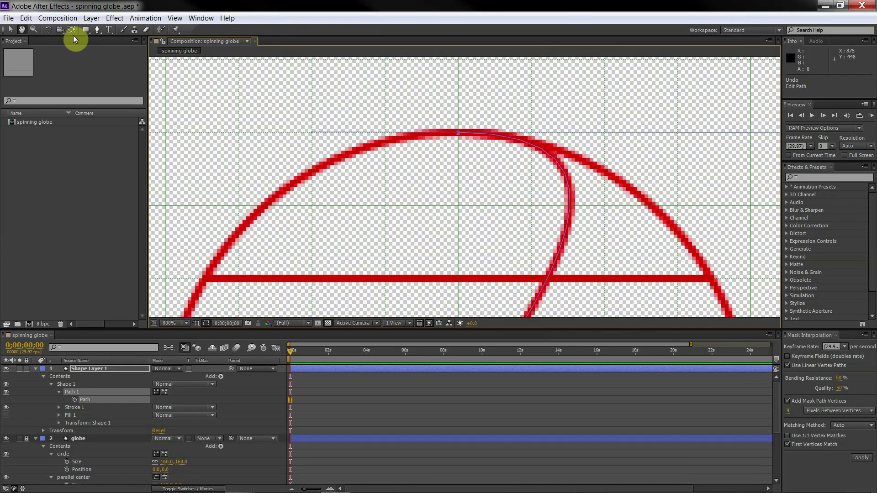
click(97, 31)
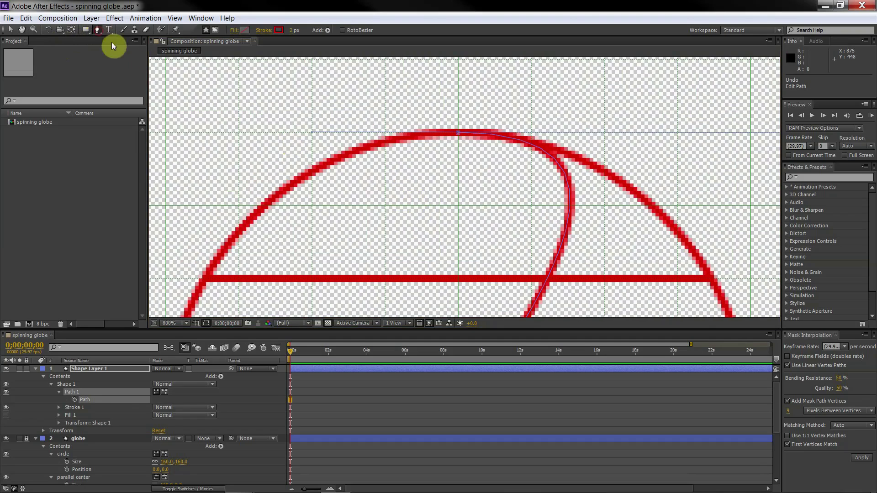
drag(313, 136, 497, 135)
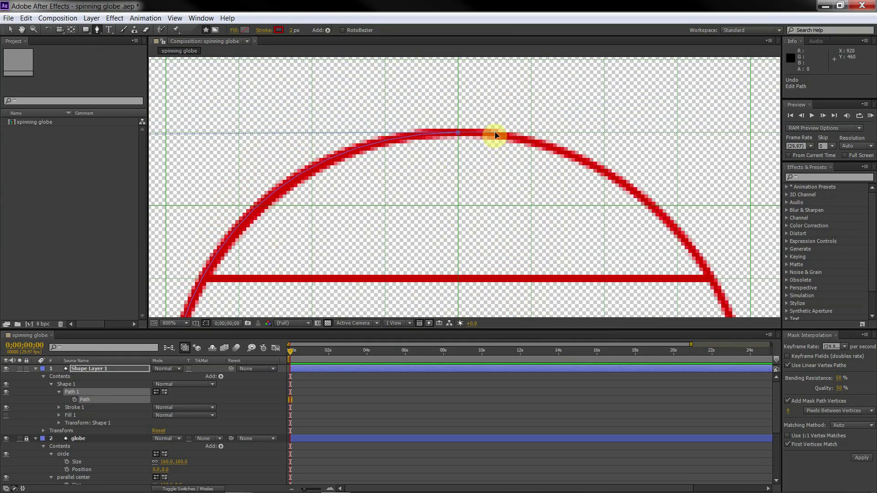
click(533, 135)
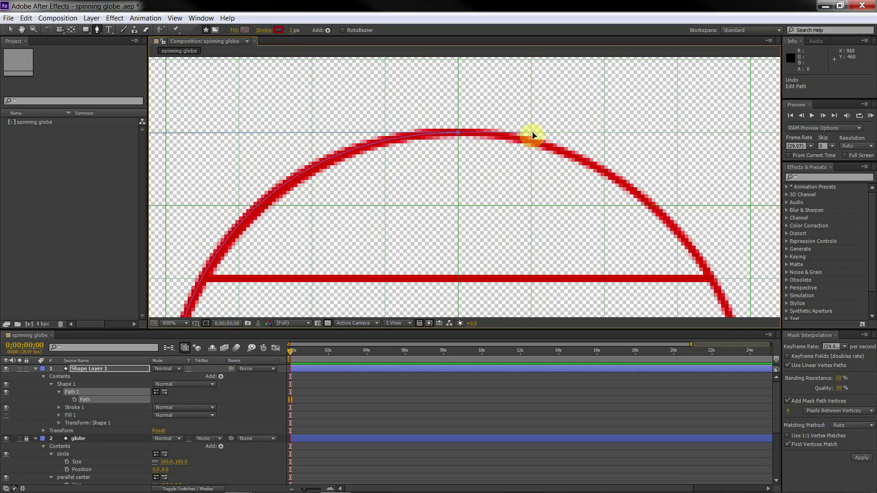
key(comma)
key(comma)
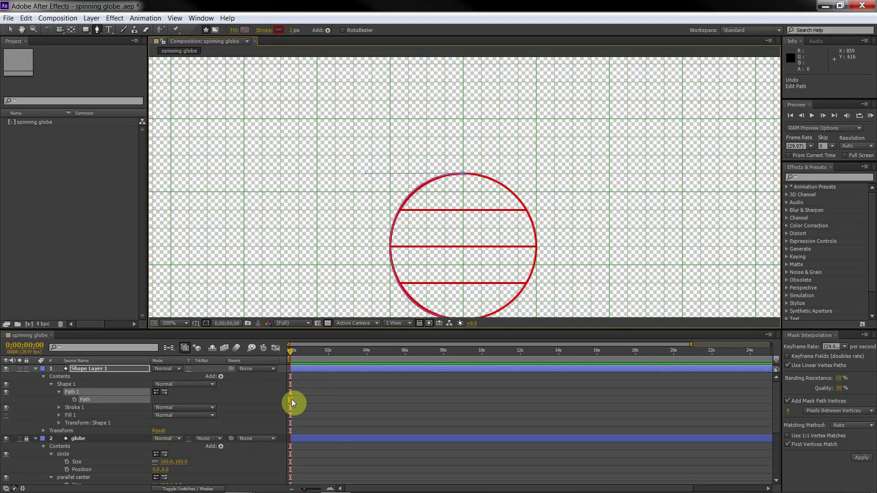
Keyframe the meridian Path at frame 0, paste the copied circle shape at 2;25, and scrub to preview
right_click(117, 400)
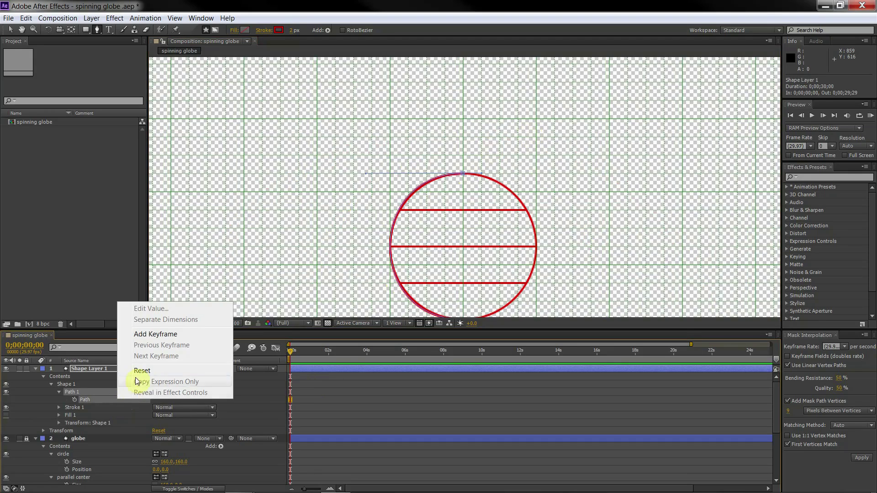
click(154, 335)
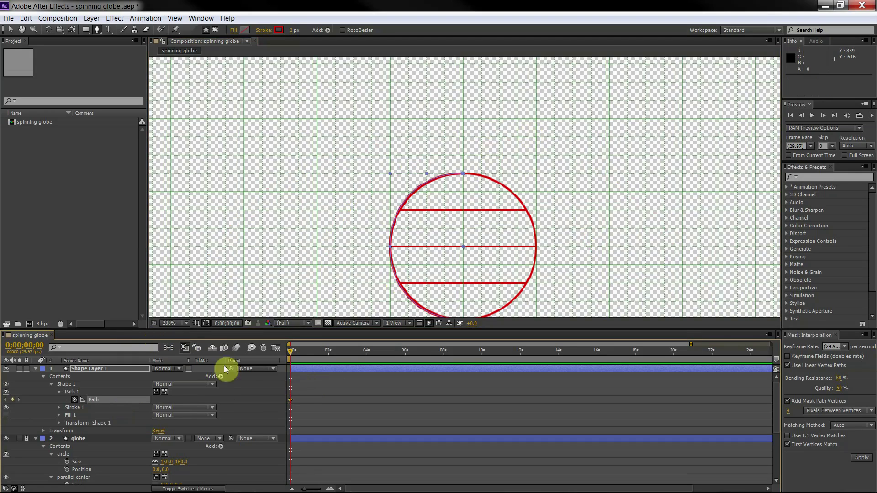
drag(292, 353, 346, 353)
click(25, 18)
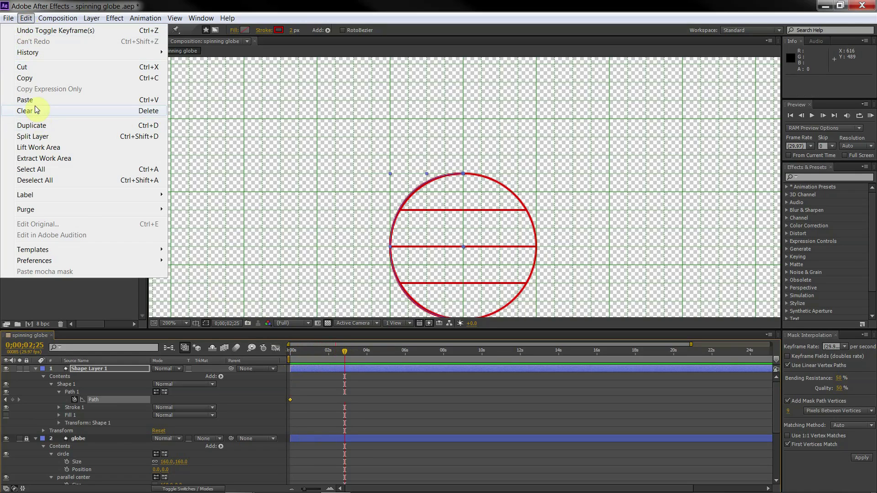
click(35, 103)
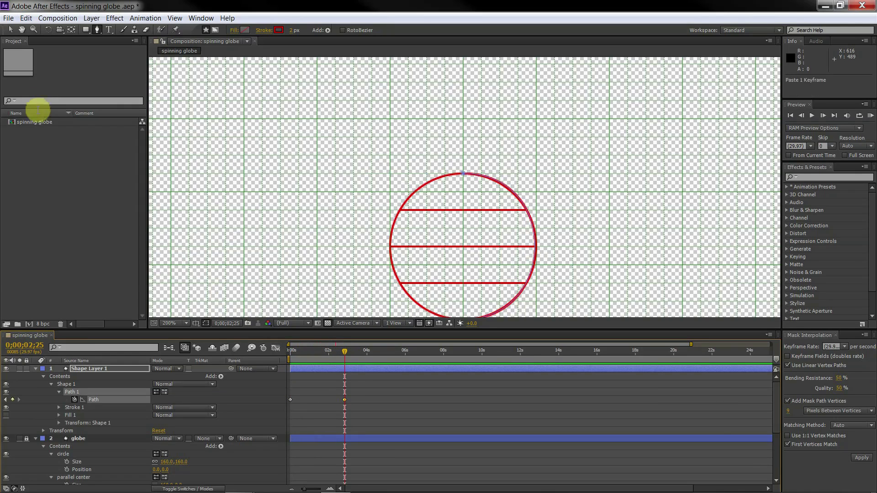
mouse_move(344, 353)
mouse_down()
mouse_move(289, 353)
mouse_move(348, 355)
mouse_up()
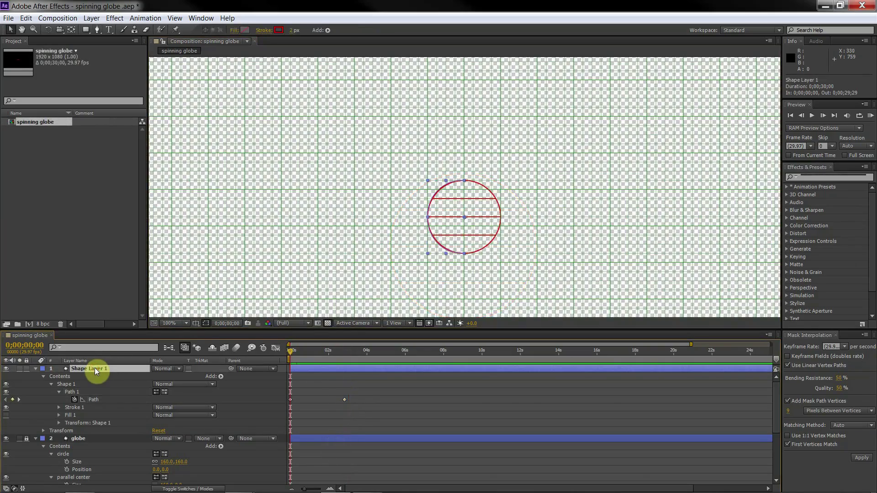
Rename Shape Layer 1 to 'meridian 1'
right_click(94, 368)
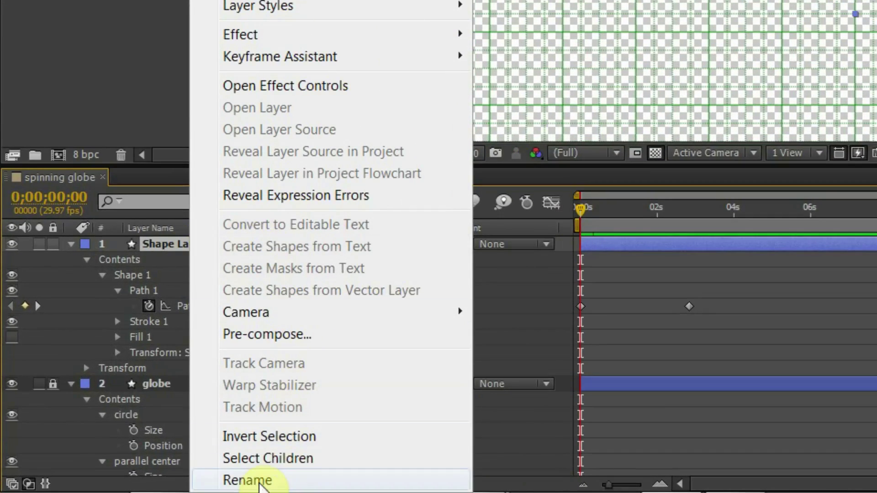
click(260, 484)
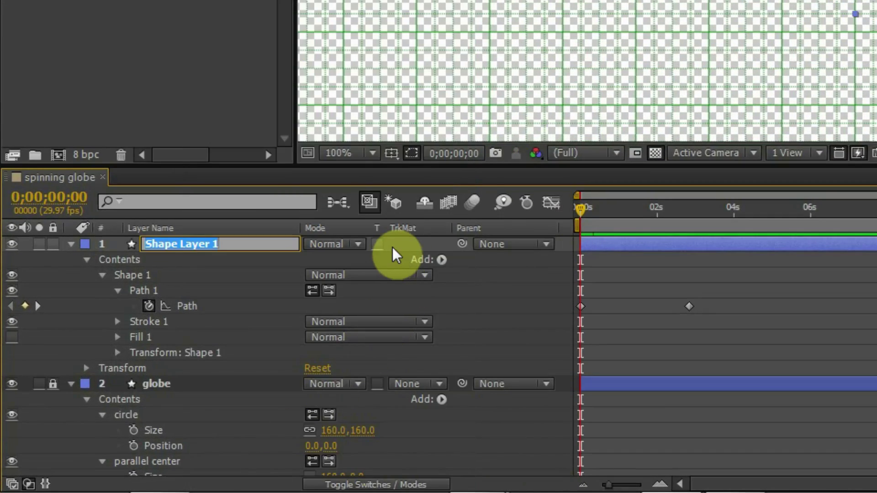
text(meridian)
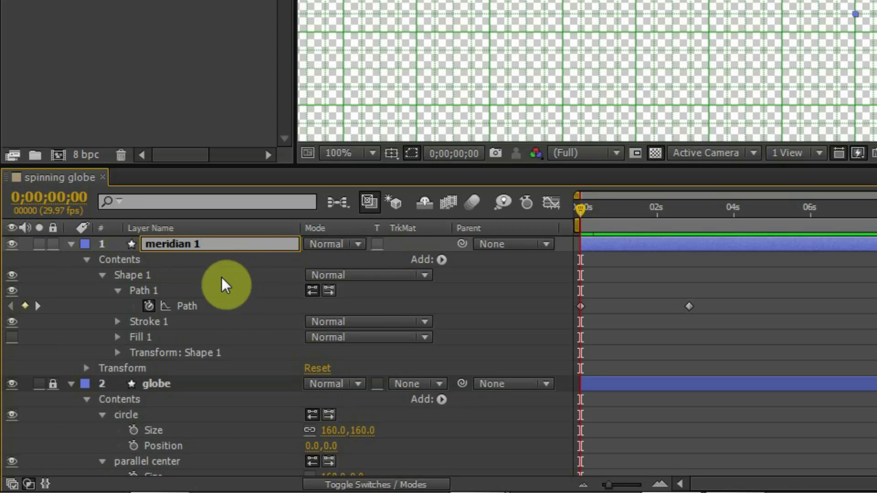
Apply the pasted loop expression (pingPong = false, ending thisProperty.valueAtTime(t)) to meridian 1's Path
click(157, 289)
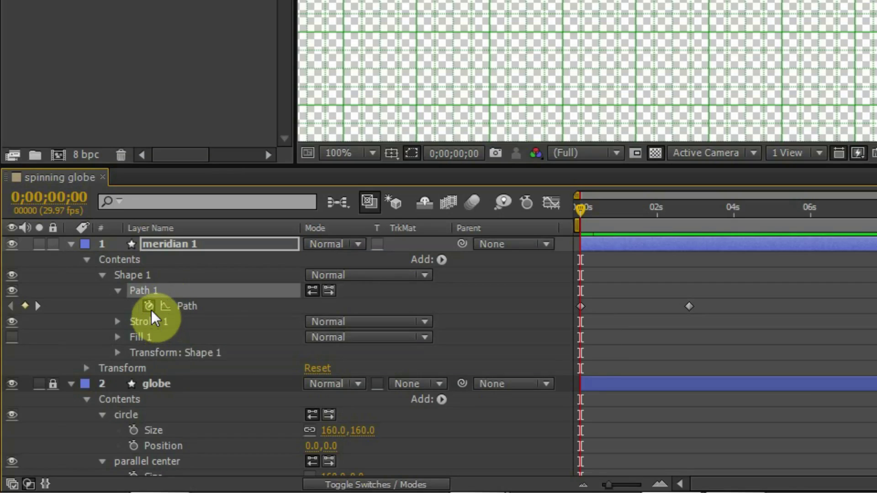
click(150, 305)
alt+click(150, 306)
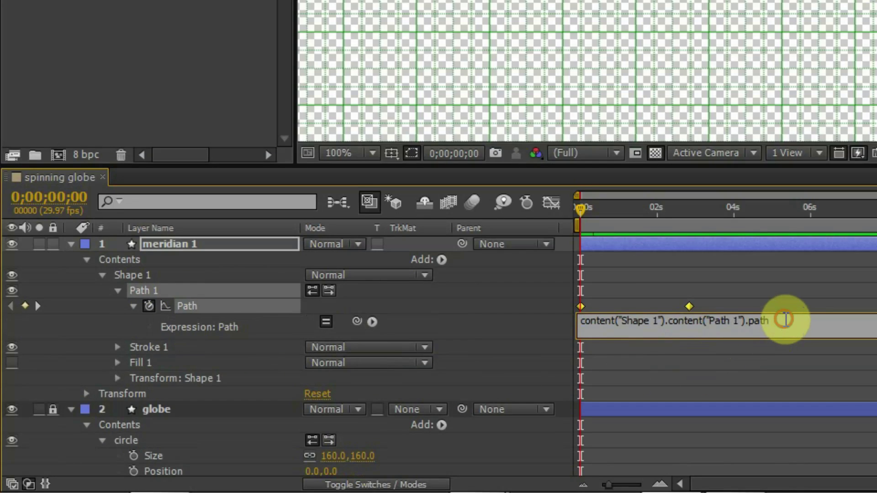
text(;)
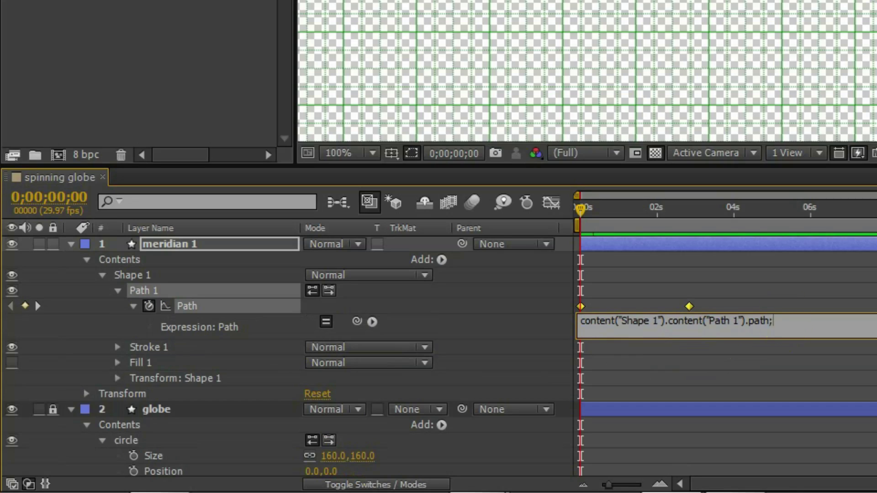
click(786, 317)
key(Return)
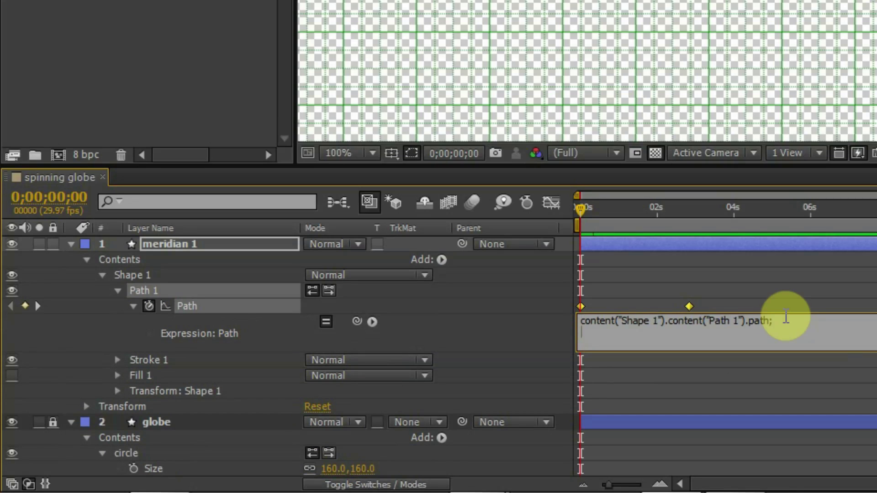
key(ctrl+v)
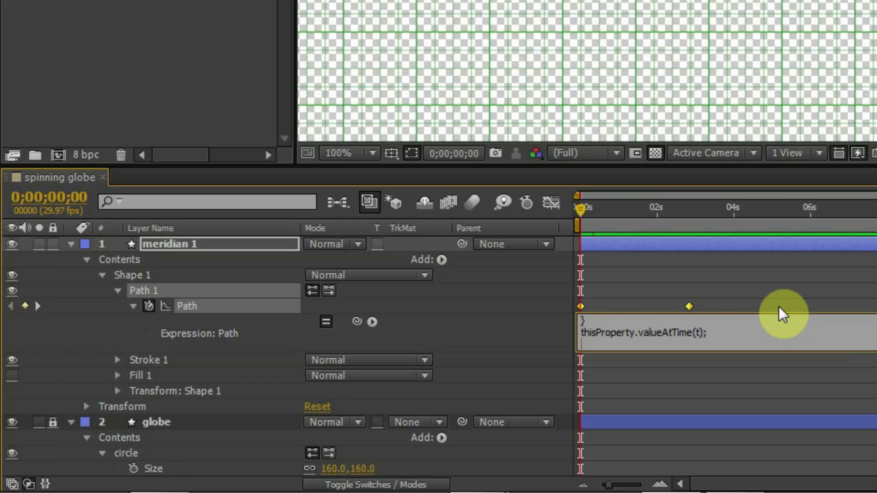
click(779, 306)
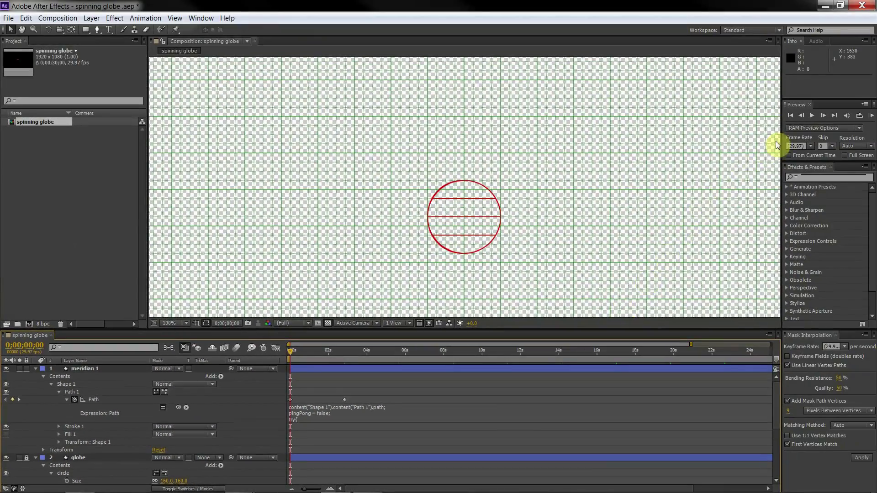
Preview playback to about 12 seconds to confirm the meridian keeps looping, then select meridian 1
click(815, 115)
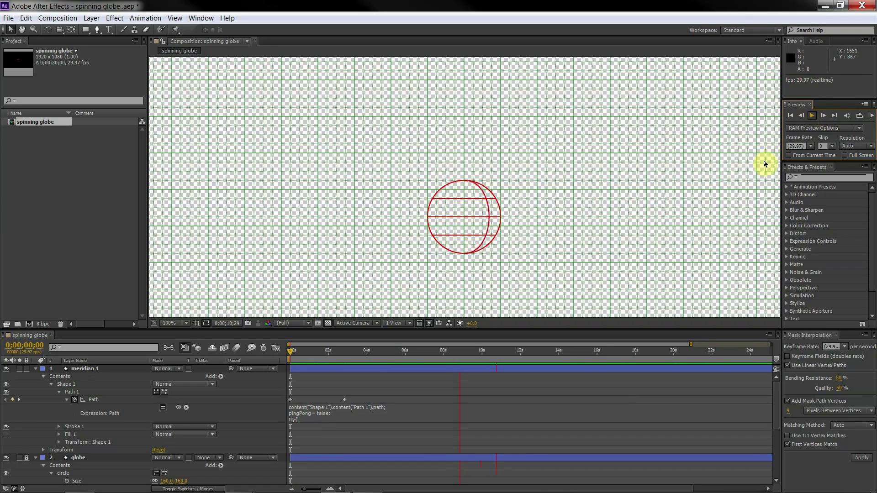
click(813, 116)
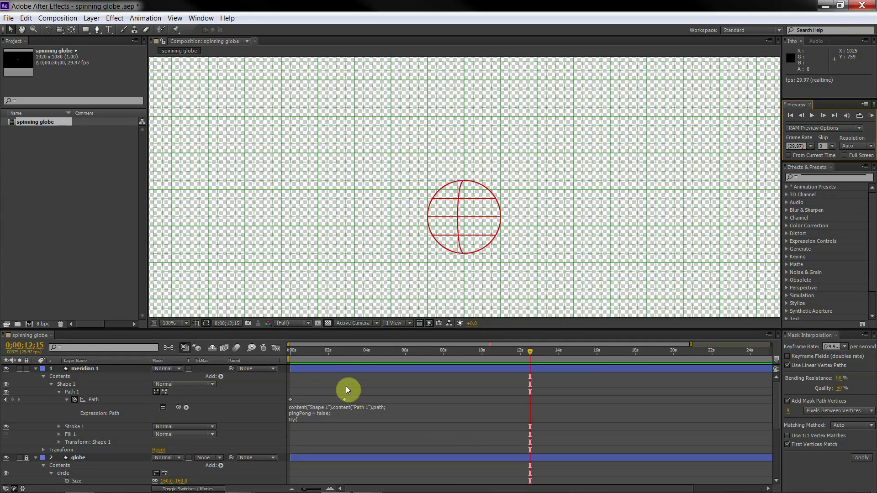
click(83, 369)
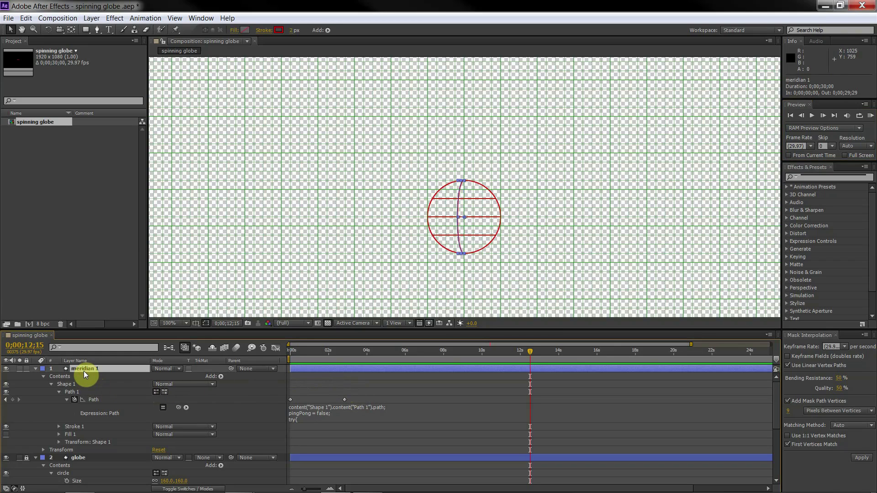
Duplicate meridian 1 and shift its layer bar eleven frames later
key(ctrl+d)
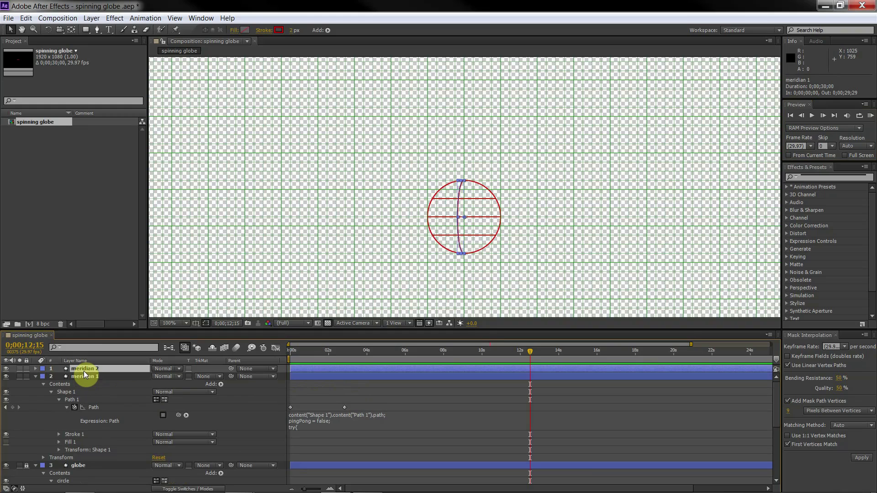
click(87, 376)
right_click(91, 376)
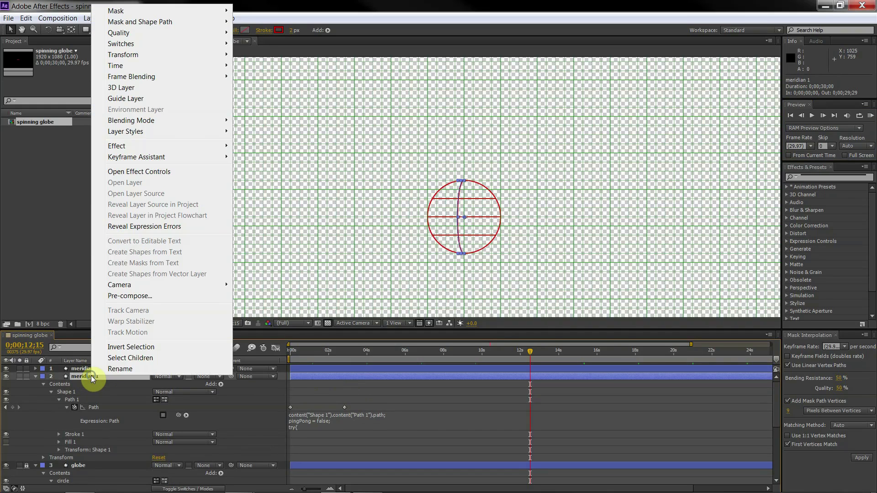
click(84, 371)
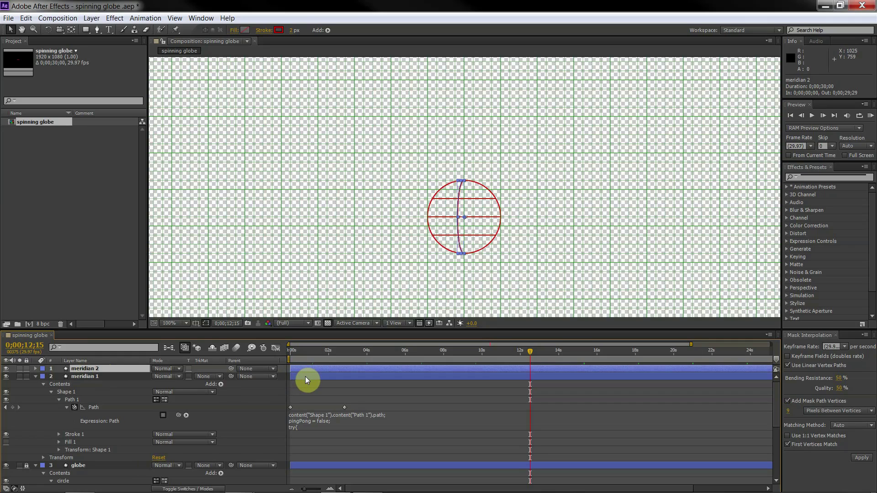
drag(305, 377, 317, 376)
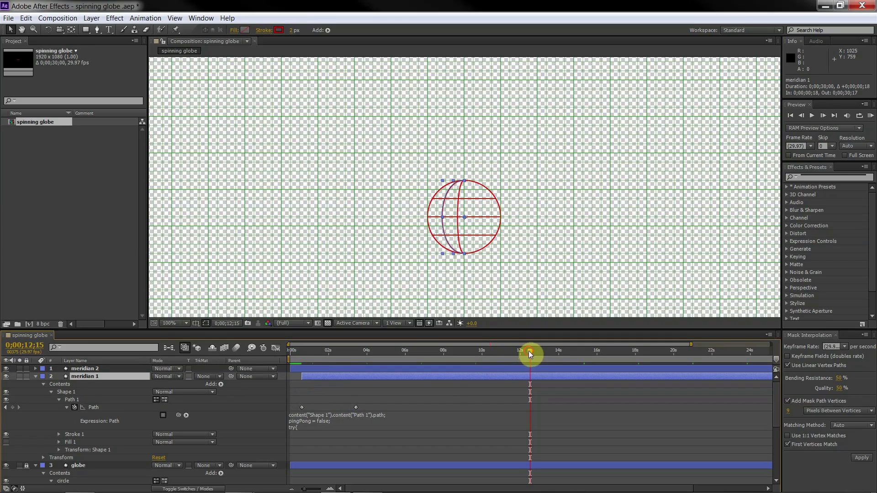
drag(528, 351, 317, 377)
Duplicate the meridian layer twice more to create meridian 3 and meridian 4
click(305, 381)
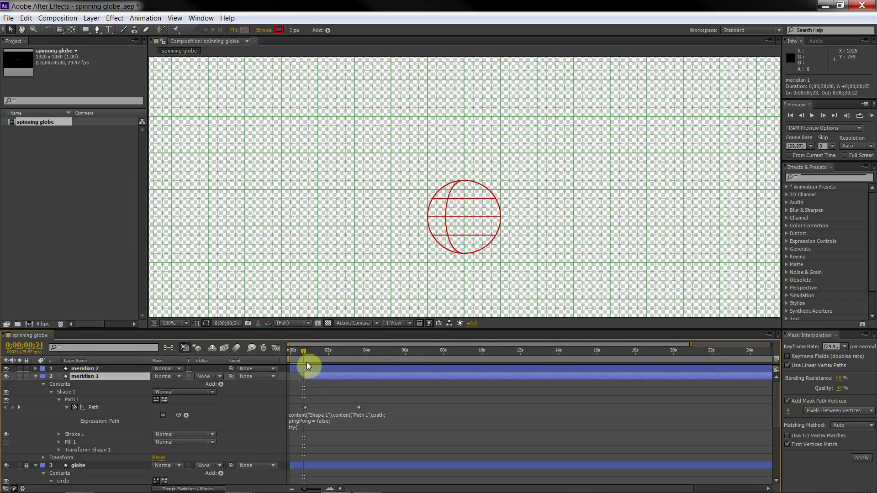
click(120, 369)
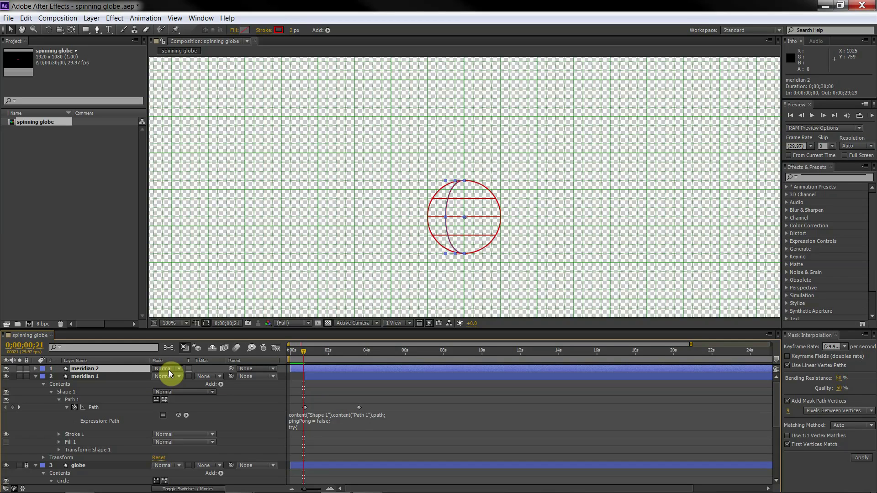
key(ctrl+d)
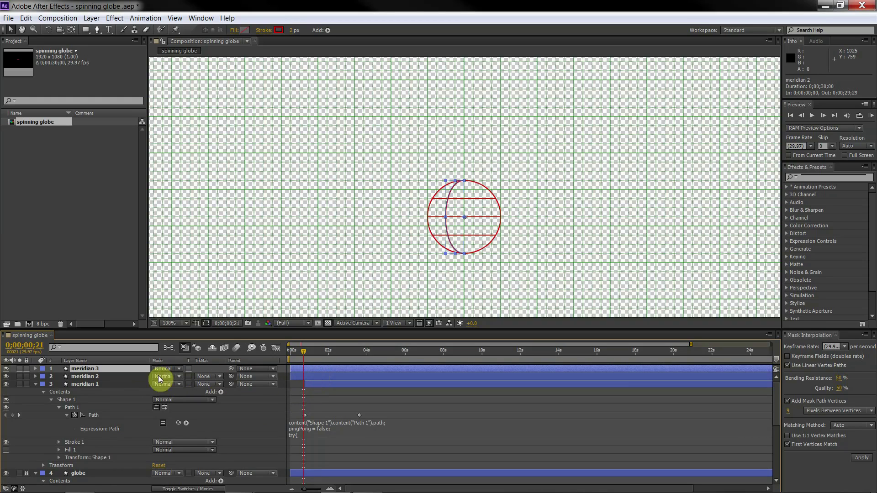
key(ctrl+d)
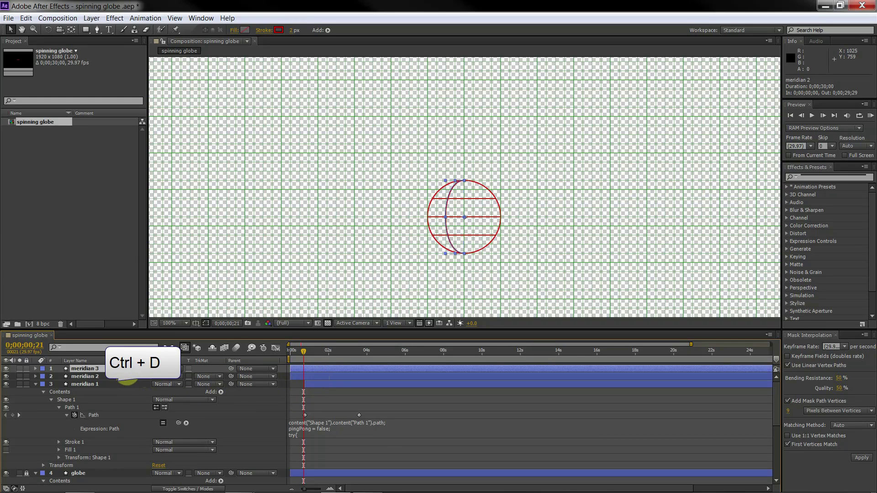
key(ctrl+d)
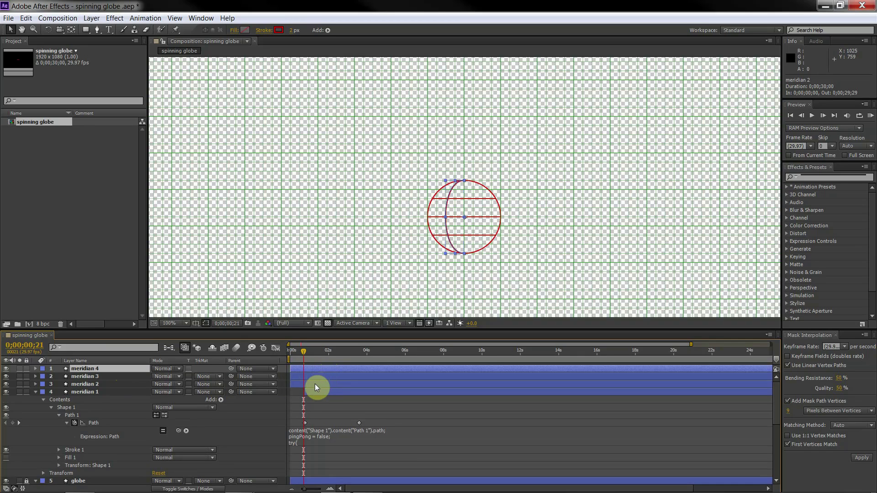
Offset meridian 3 to 0;00;00;21, meridian 2 to 0;00;01;14, and meridian 1 to about 2 seconds
drag(313, 376, 347, 392)
mouse_move(305, 353)
mouse_down()
mouse_move(282, 352)
mouse_move(320, 354)
mouse_up()
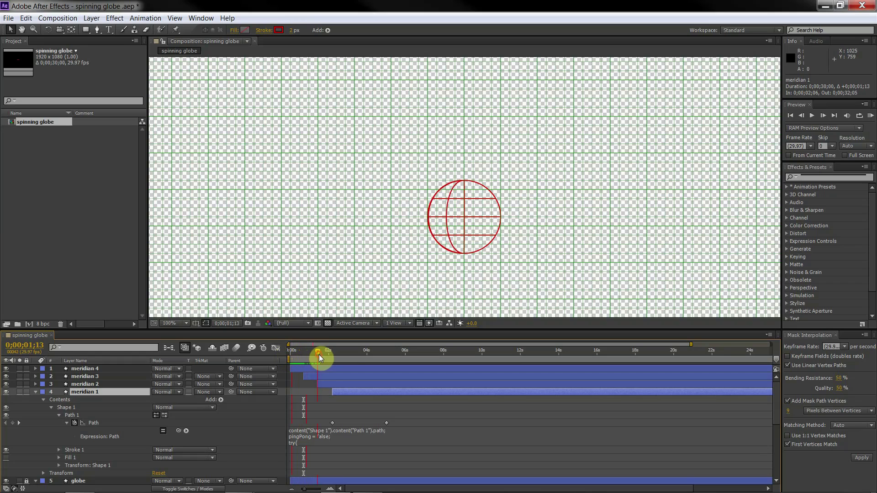
click(338, 385)
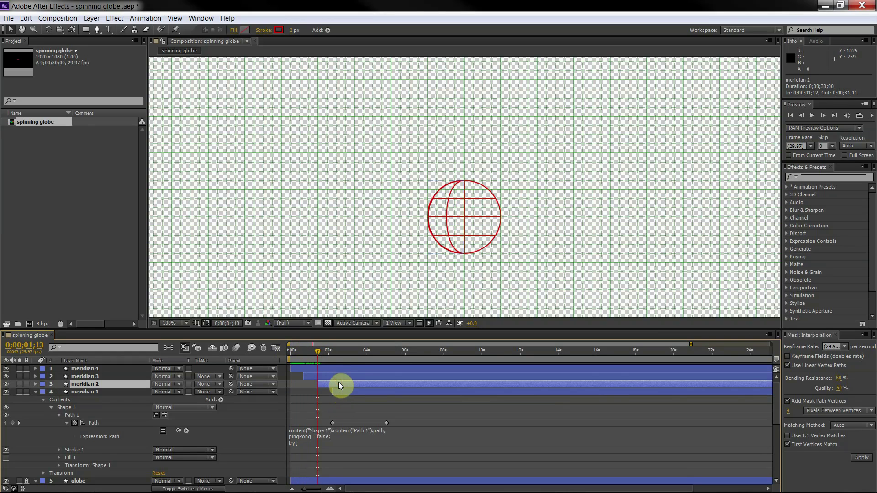
drag(339, 385, 340, 386)
drag(320, 351, 333, 353)
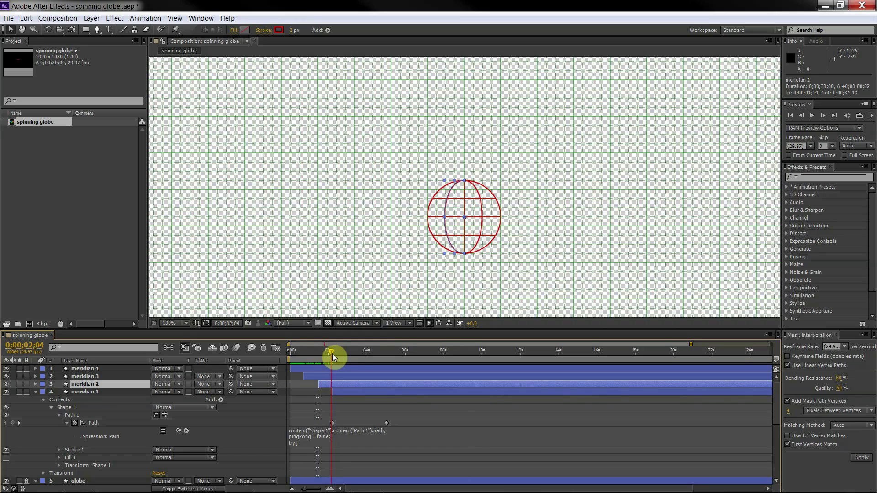
drag(333, 354, 346, 355)
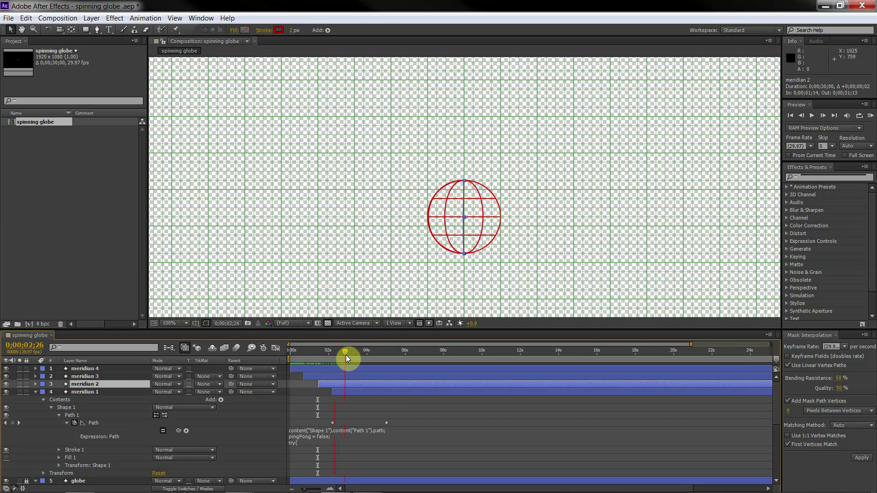
drag(346, 355, 289, 356)
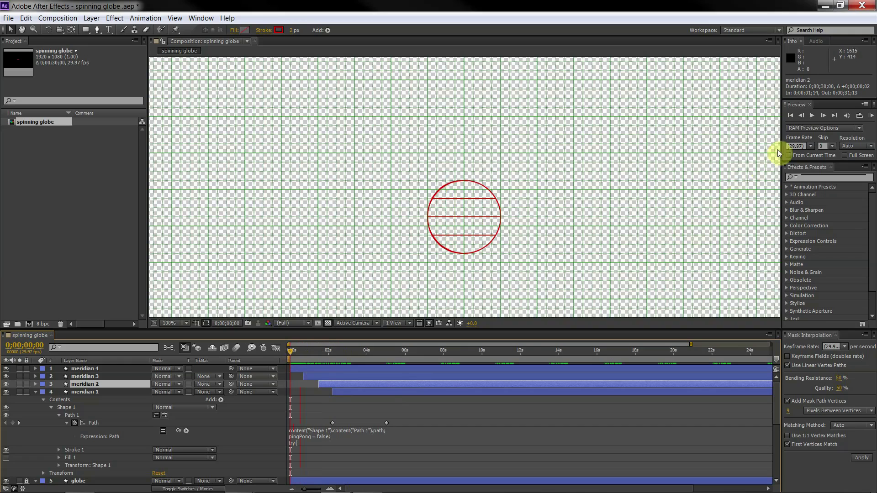
Play the preview and stop it around 0;00;10;13
click(811, 117)
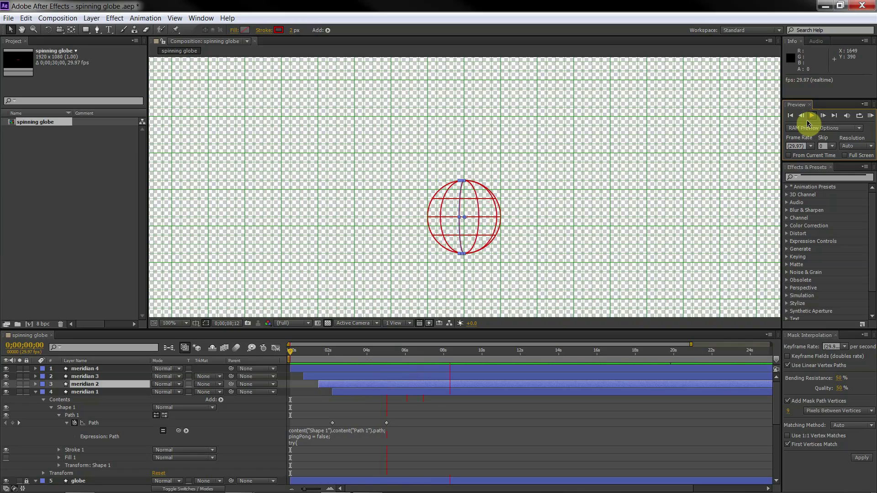
click(811, 116)
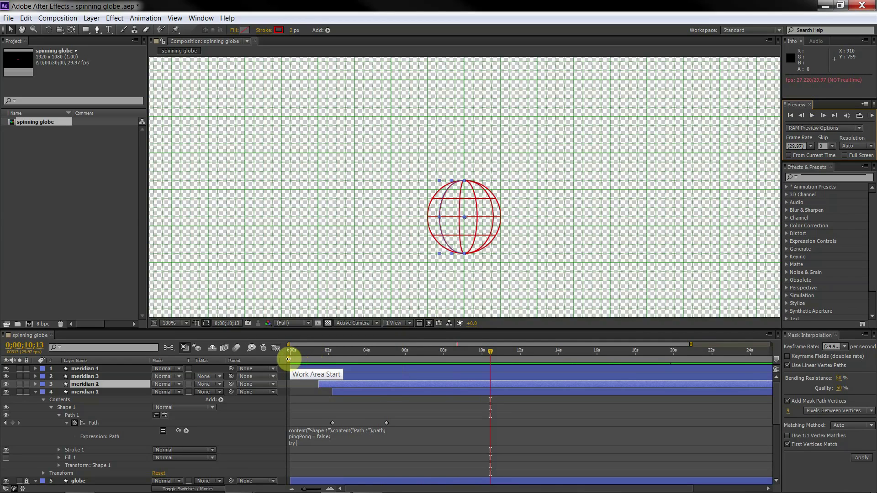
Start the work area at 0;00;02;08 and play the loop from its first frame
drag(288, 359, 333, 359)
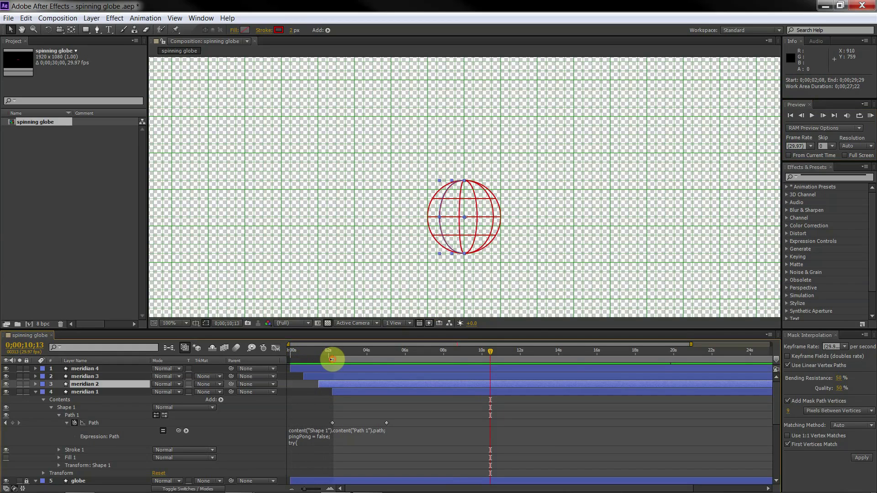
click(793, 116)
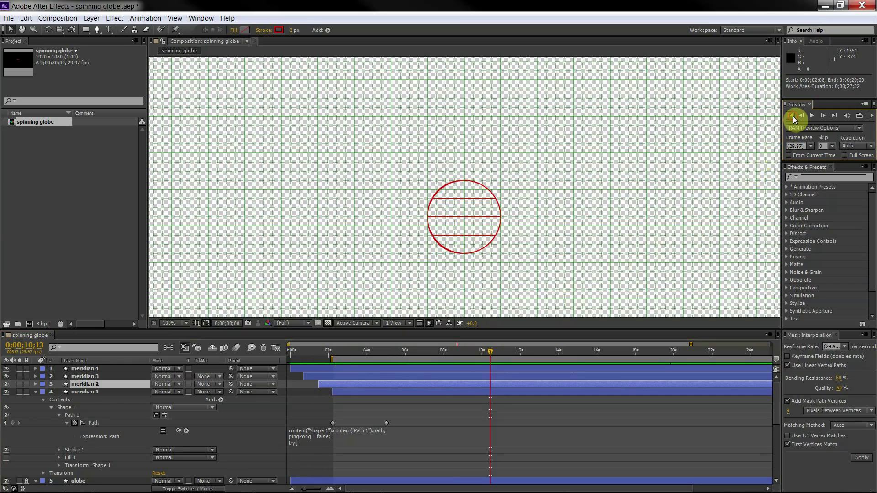
click(812, 116)
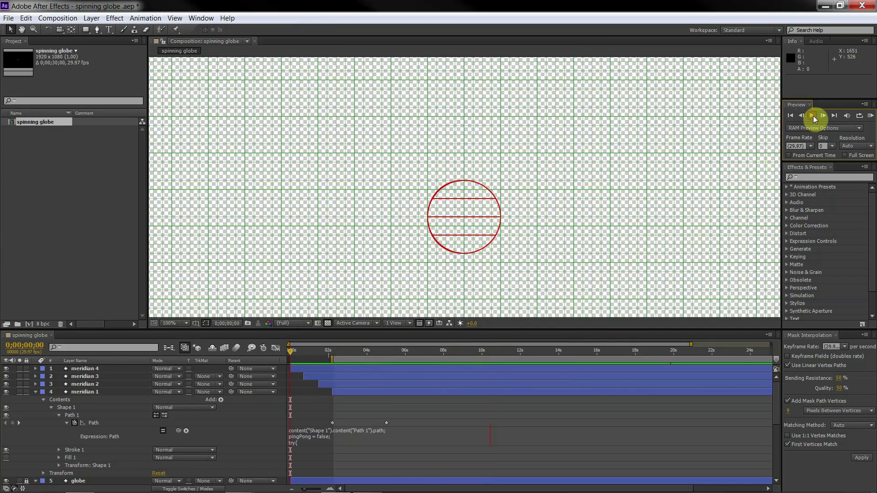